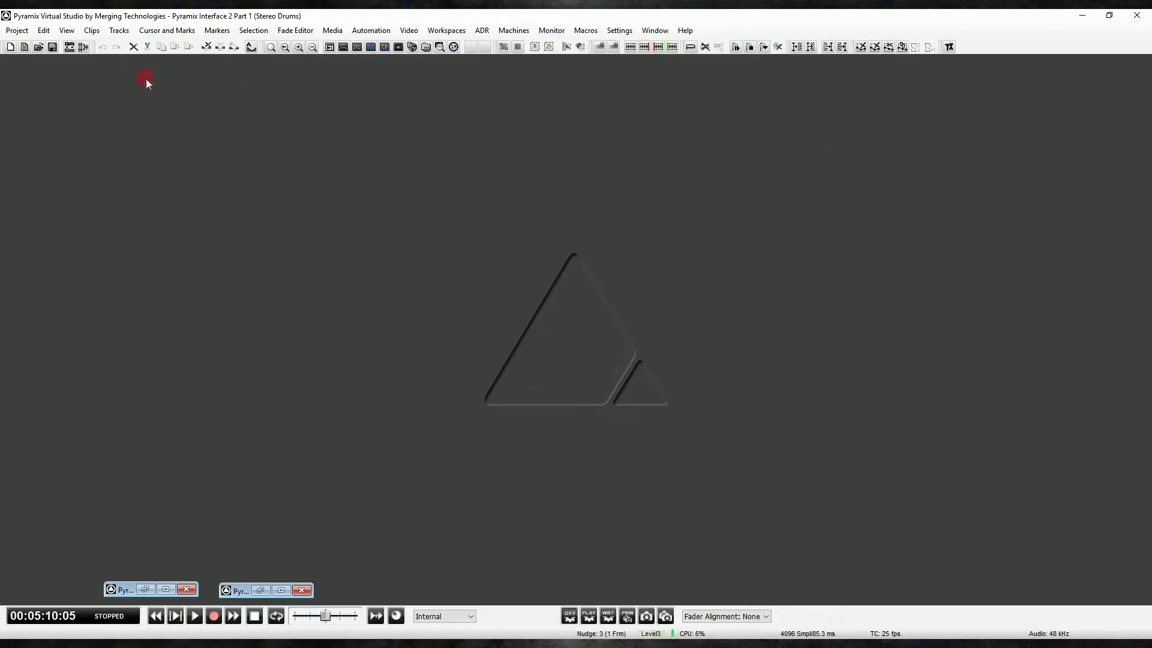
# - Start a new project at 48 kHz sampling rate and 32 bps resolution
pyautogui.click(18, 30)
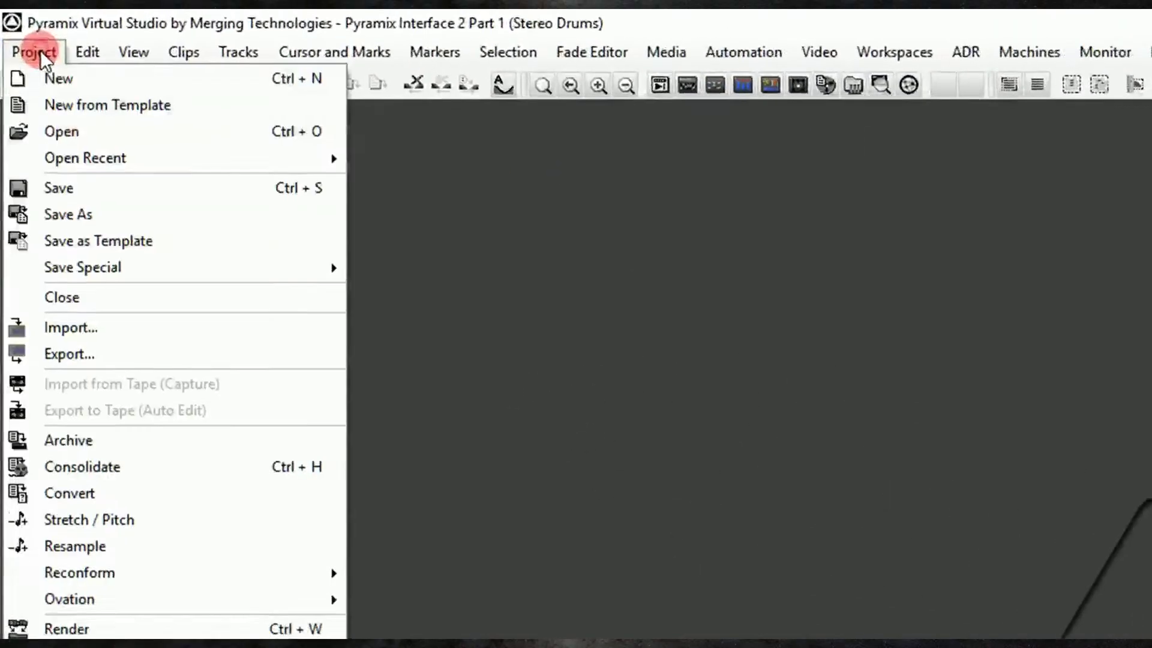
pyautogui.click(72, 76)
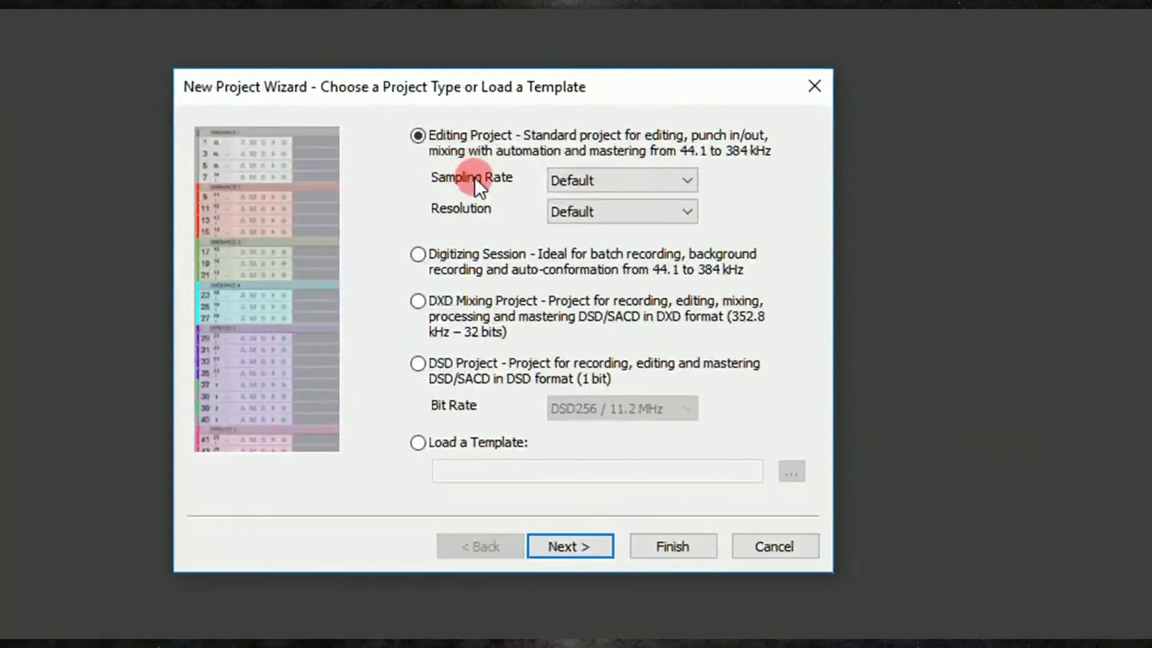
pyautogui.click(600, 181)
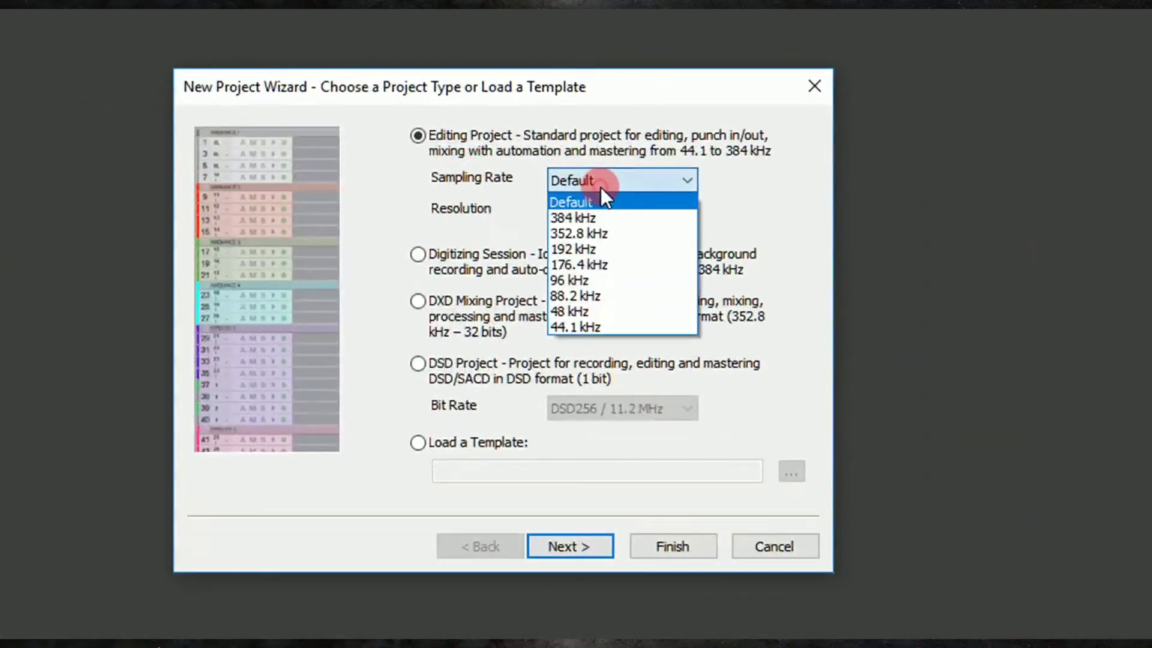
pyautogui.click(599, 309)
pyautogui.click(589, 213)
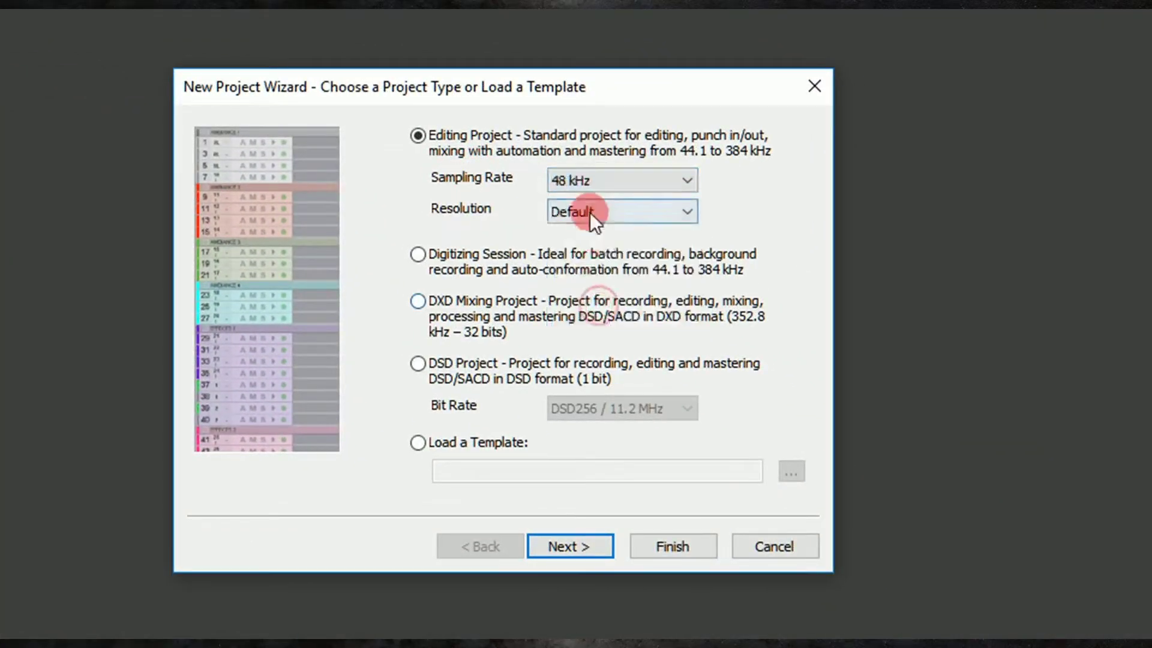
pyautogui.click(585, 250)
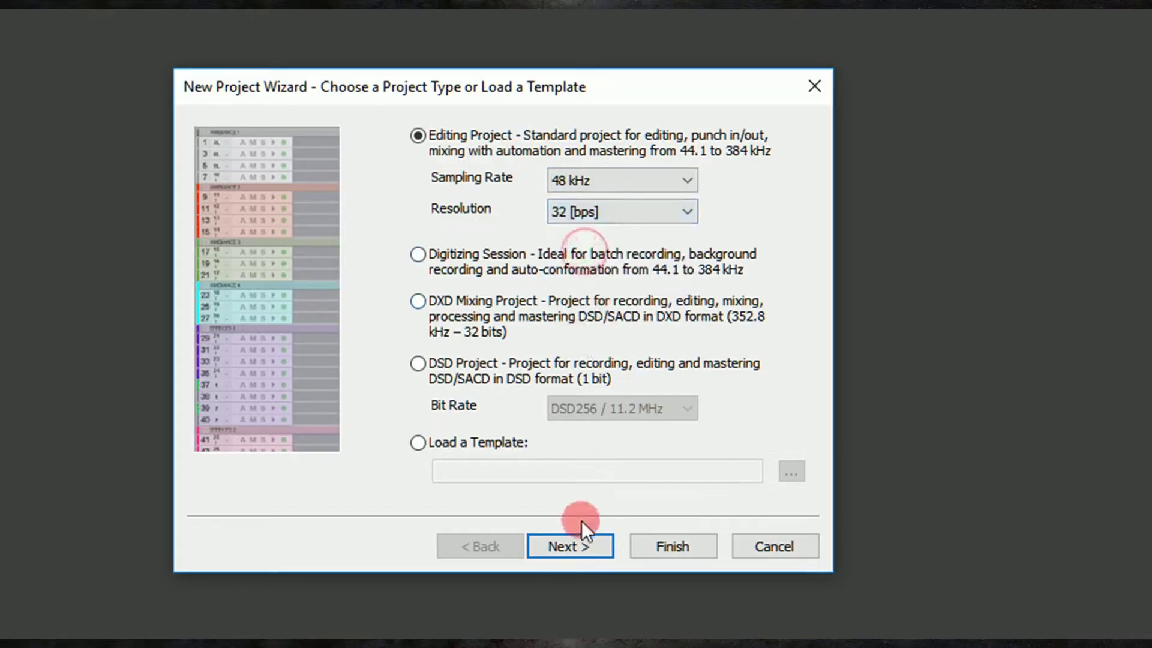
pyautogui.click(588, 546)
# - Set up a new workspace named 'Pyramix Interface 2 Working demo' stored on the Desktop
pyautogui.click(417, 134)
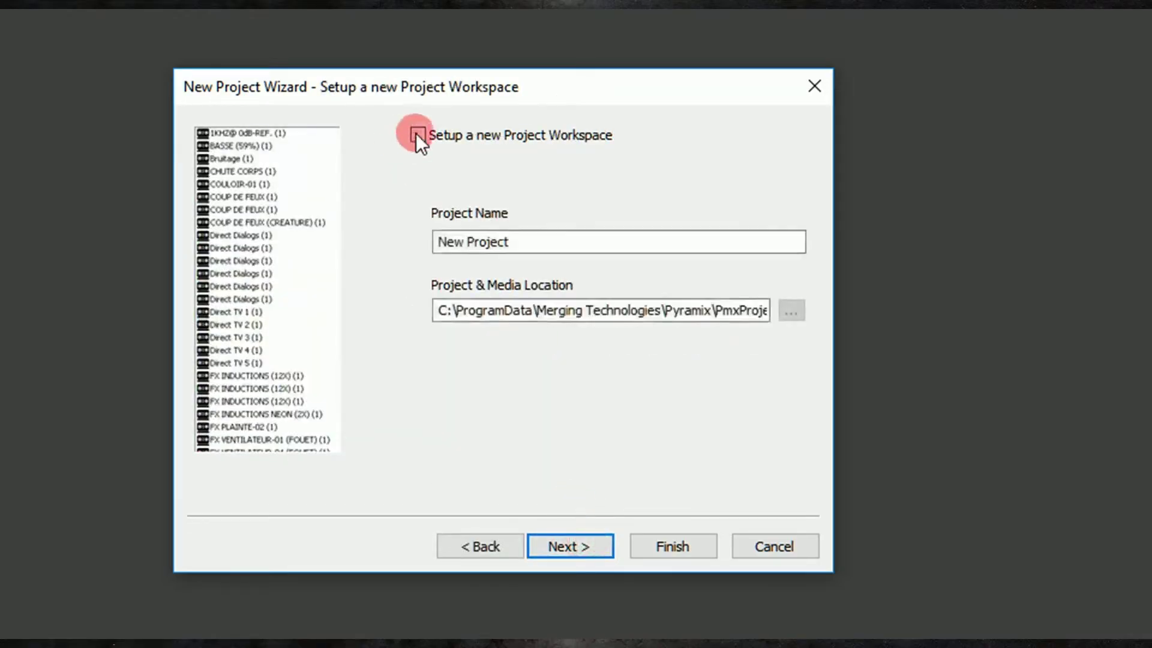
pyautogui.click(527, 241)
pyautogui.doubleClick(527, 241)
pyautogui.write('P')
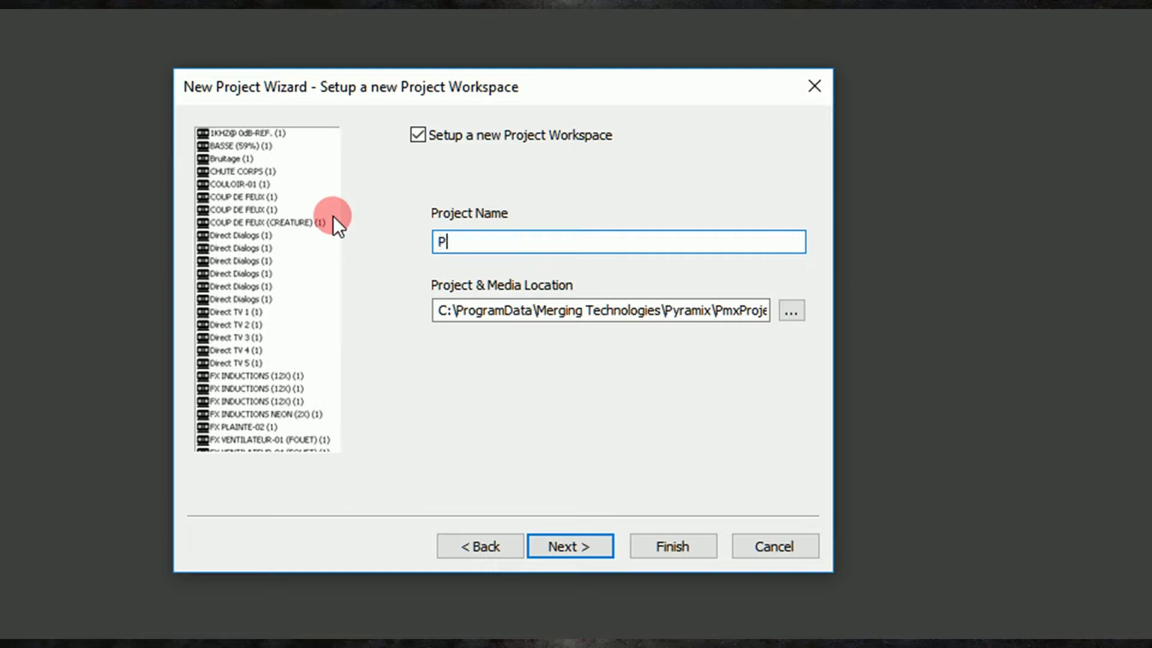
pyautogui.write('yramix Inter')
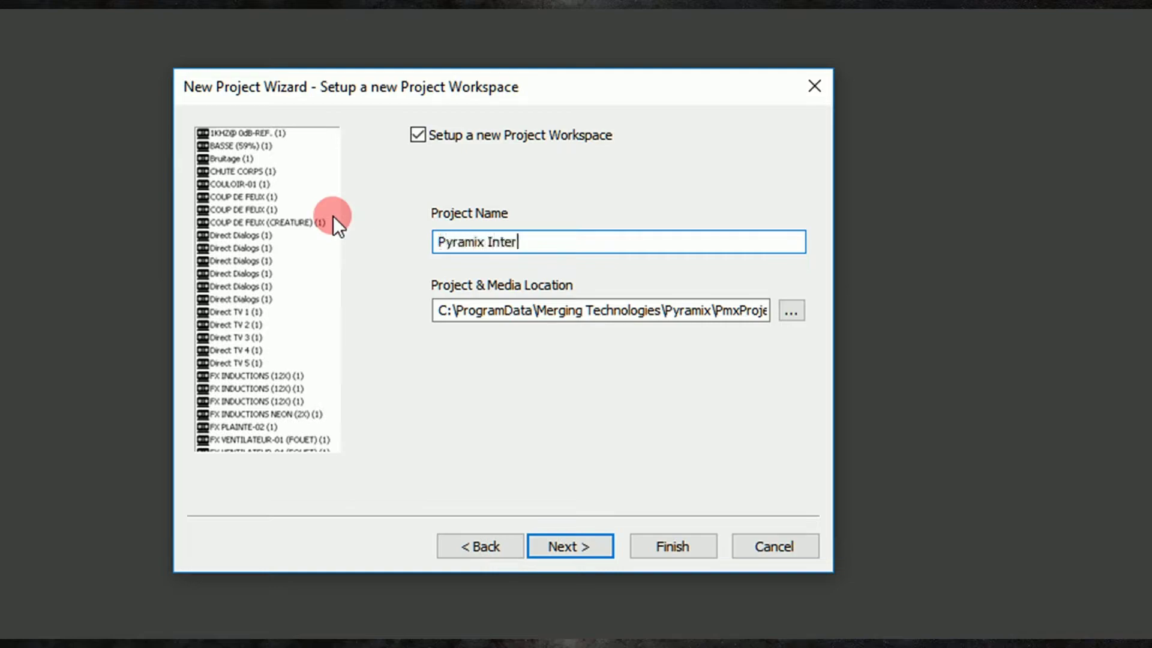
pyautogui.write('face 2 Working demo')
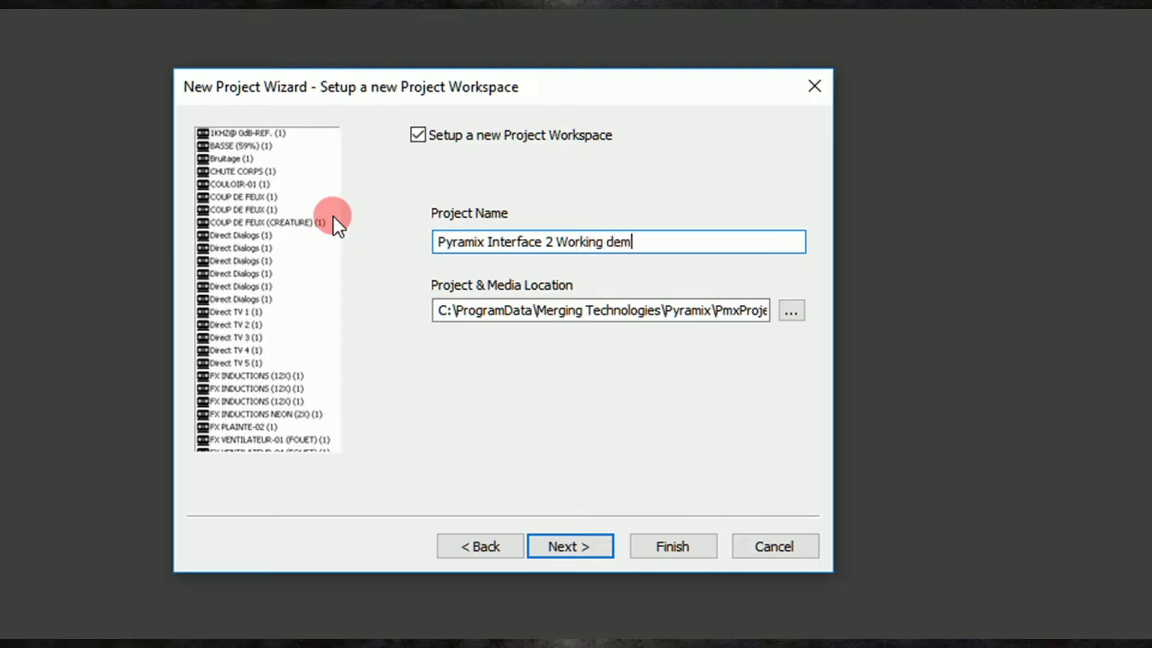
pyautogui.click(800, 314)
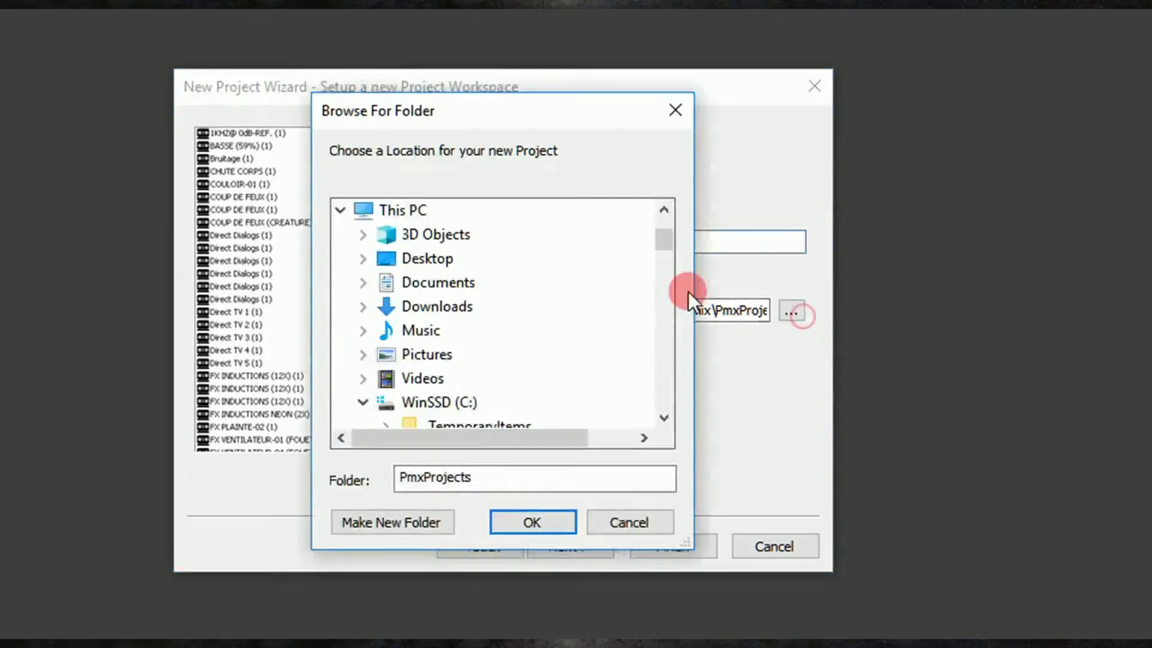
pyautogui.click(454, 264)
pyautogui.click(545, 524)
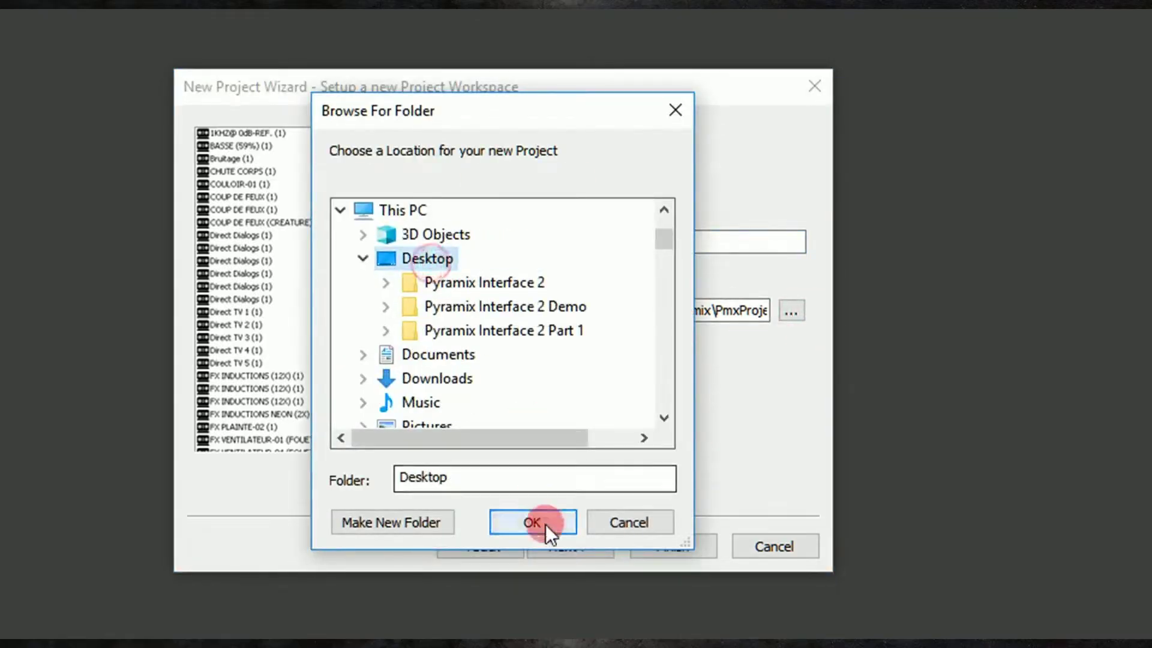
pyautogui.click(574, 550)
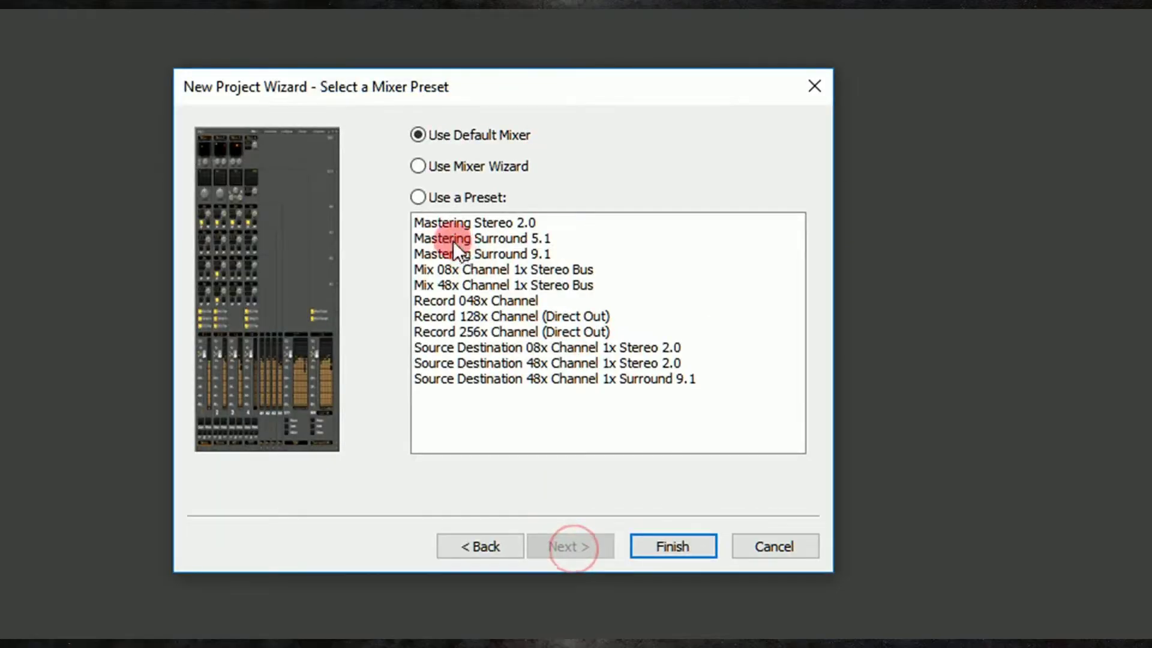
# - Choose the Mixer Wizard and configure one stereo mixing bus
pyautogui.click(418, 166)
pyautogui.click(672, 543)
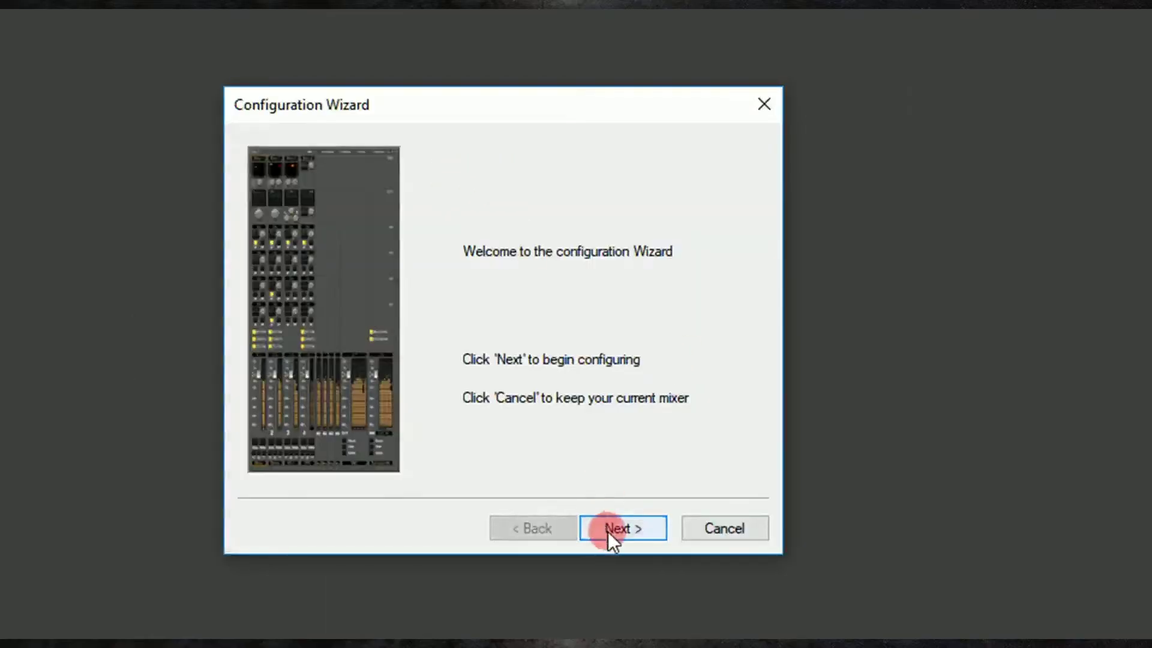
pyautogui.click(607, 528)
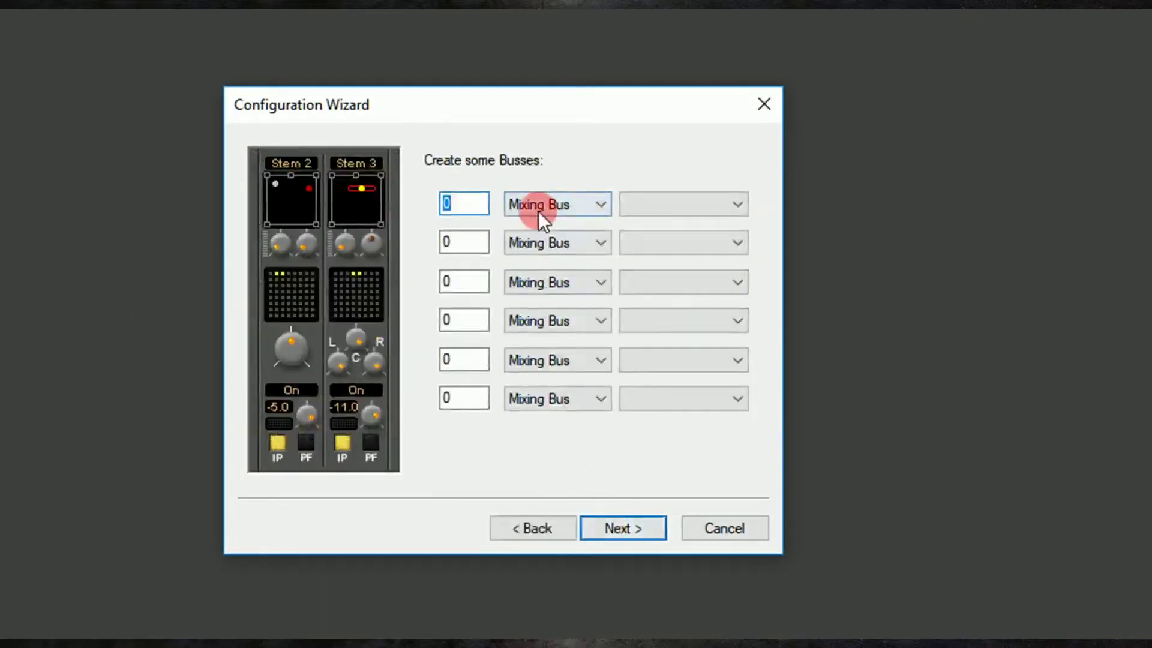
pyautogui.write('1')
pyautogui.click(651, 204)
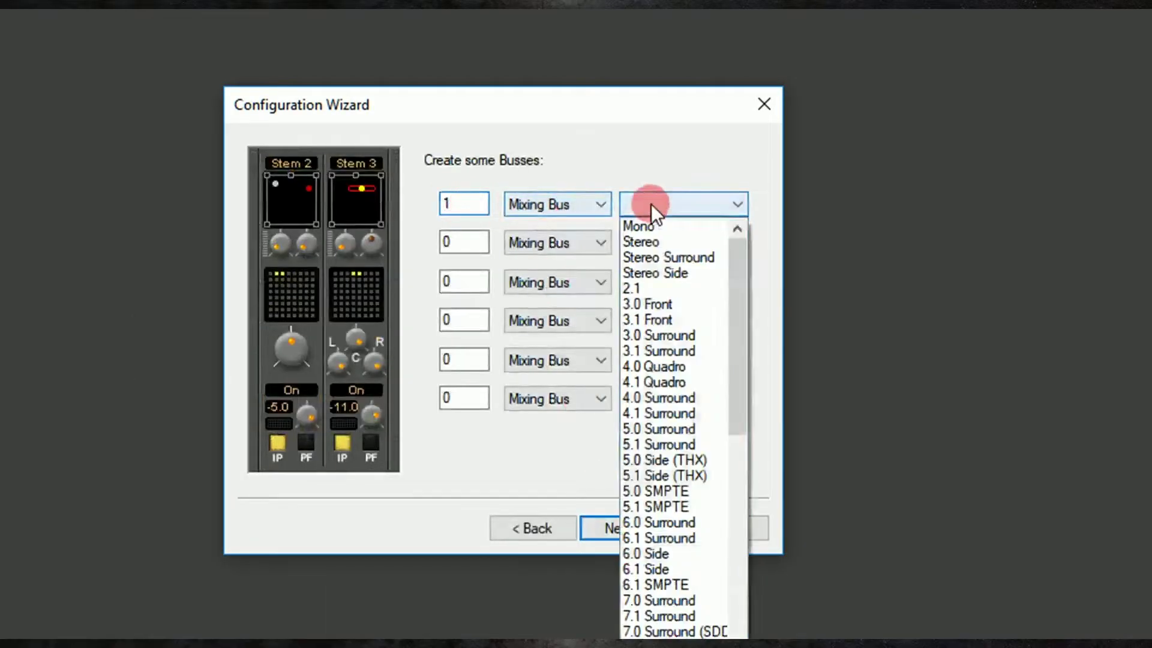
pyautogui.click(654, 240)
pyautogui.click(621, 530)
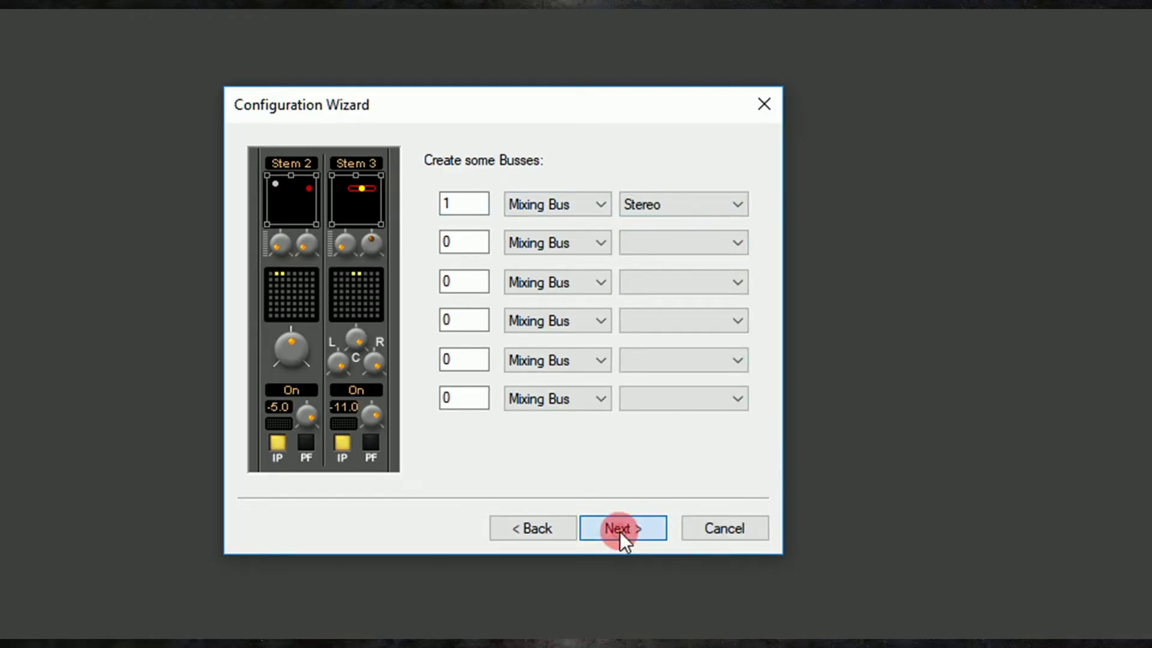
# - Add one stereo channel strip and finish the mixer configuration
pyautogui.write('1')
pyautogui.click(646, 203)
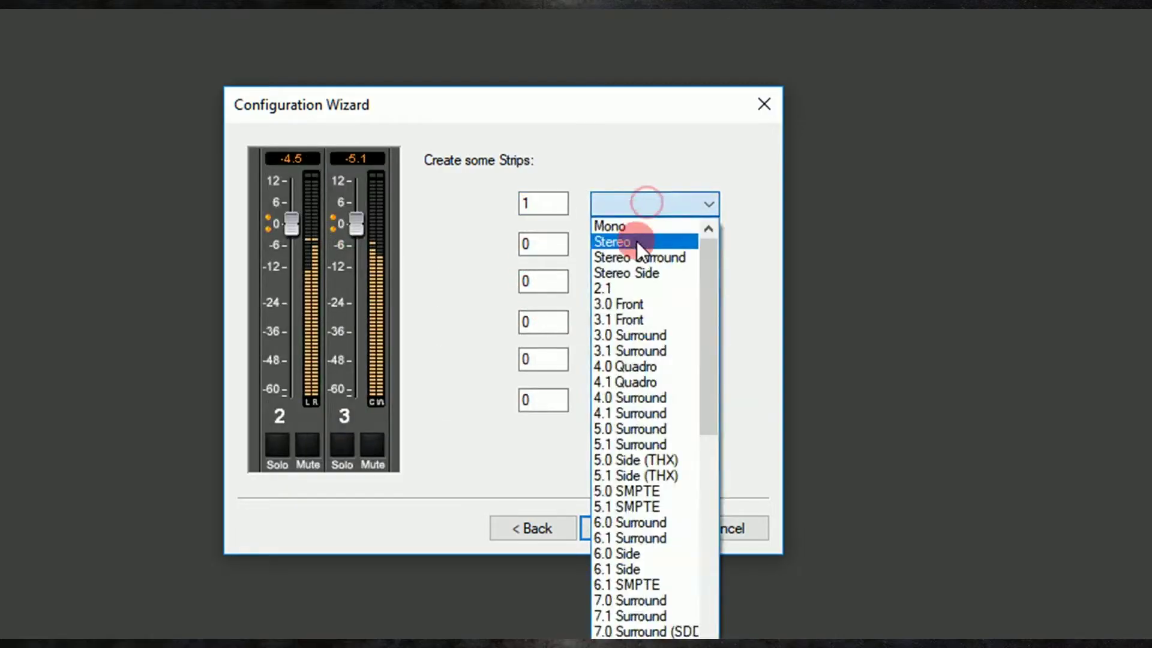
pyautogui.click(636, 241)
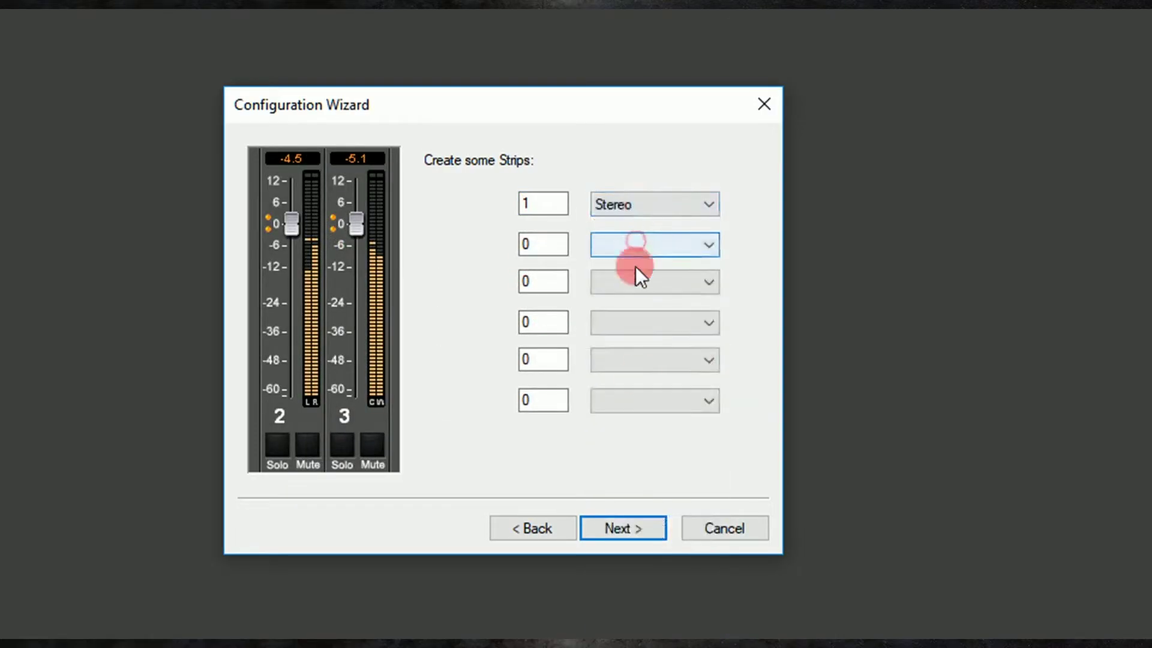
pyautogui.click(621, 519)
pyautogui.click(621, 526)
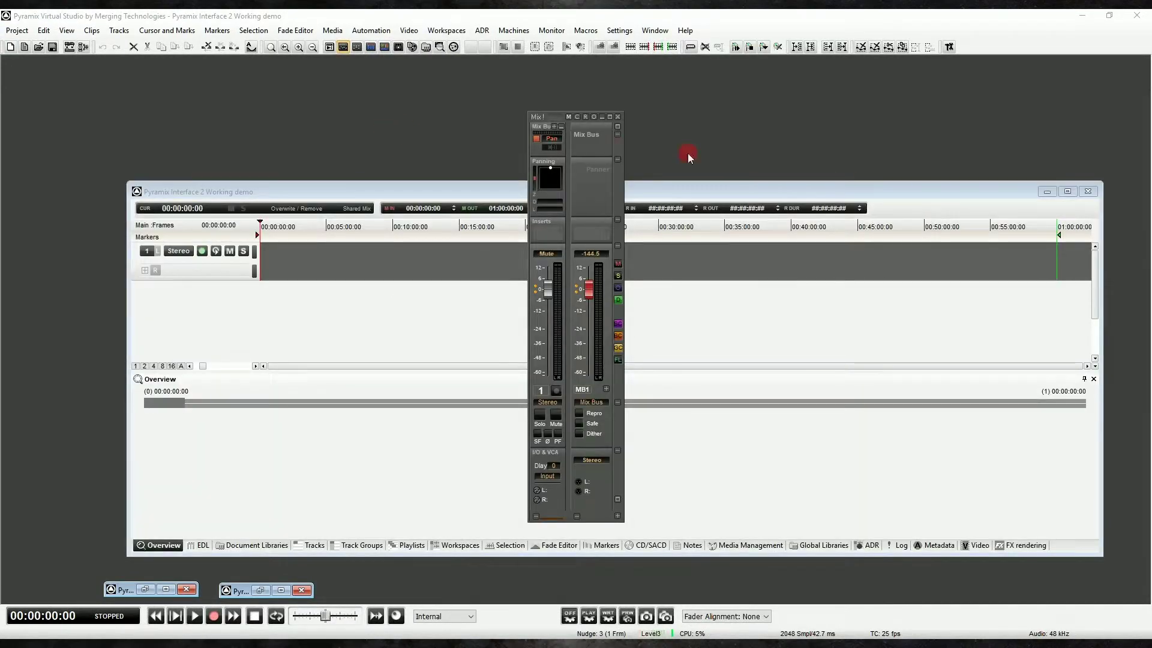
# - Maximize the Working demo project window to fill the screen
pyautogui.click(1069, 192)
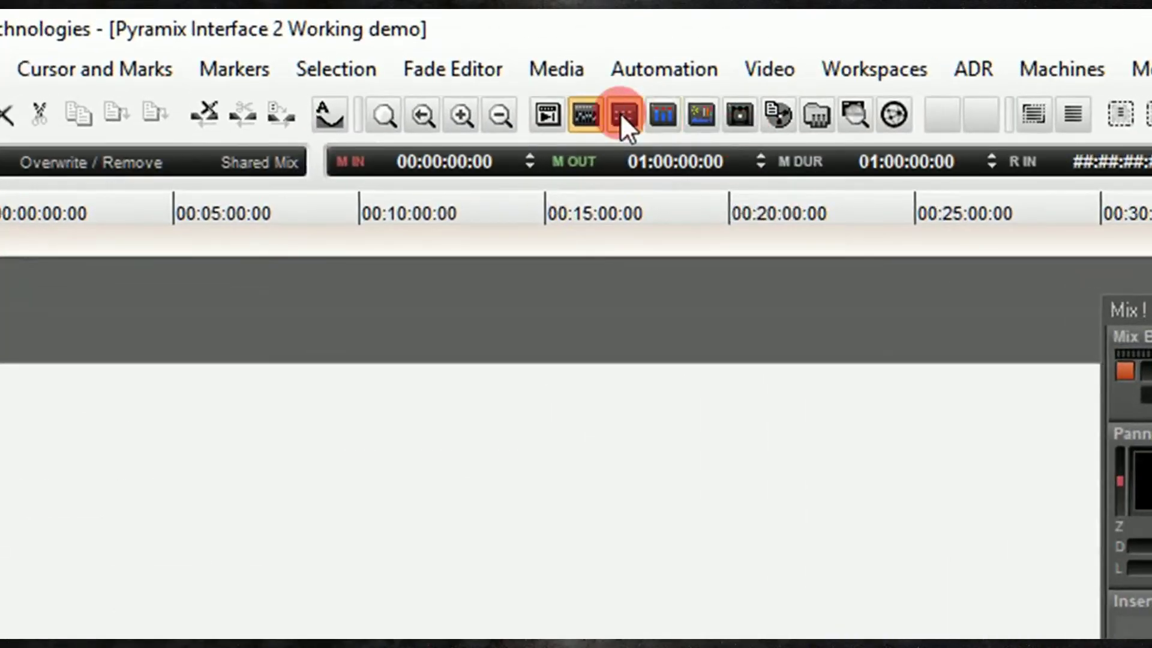
# - In the Monitor window's speaker patch, route the right speaker to output 2
pyautogui.click(621, 114)
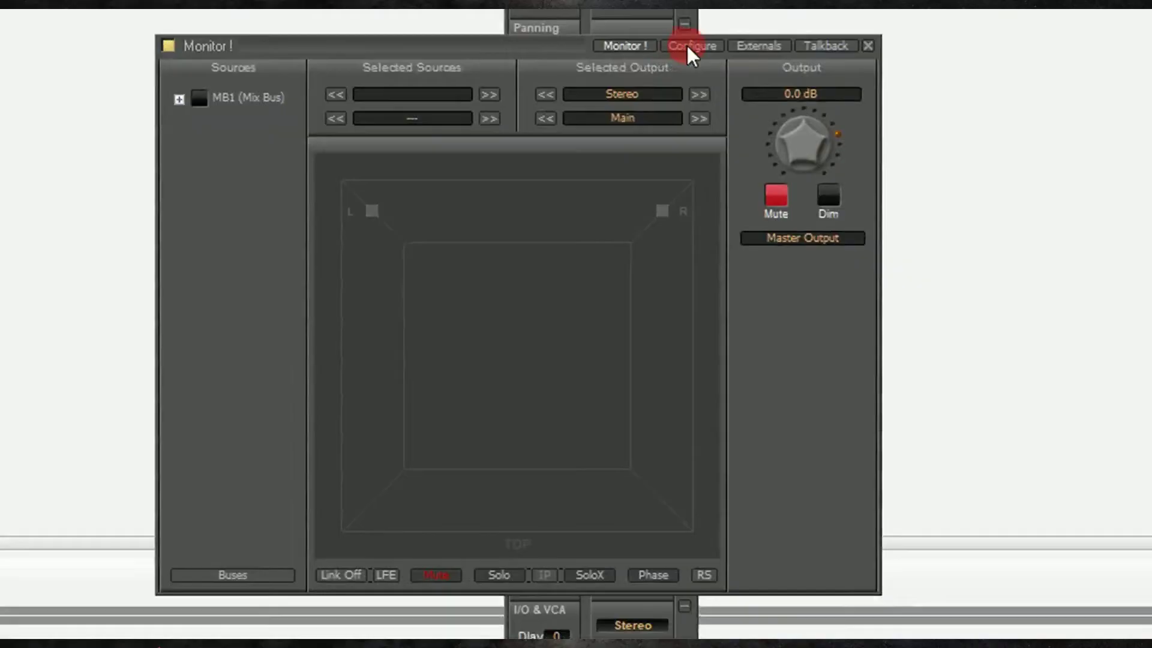
pyautogui.click(687, 48)
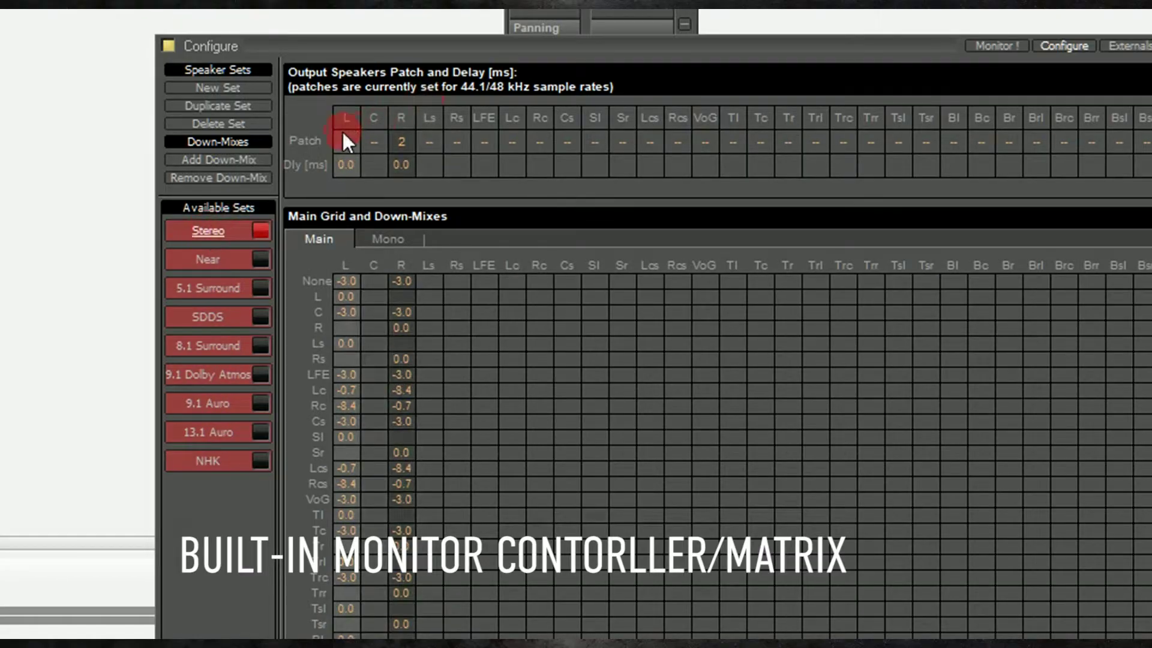
pyautogui.click(400, 141)
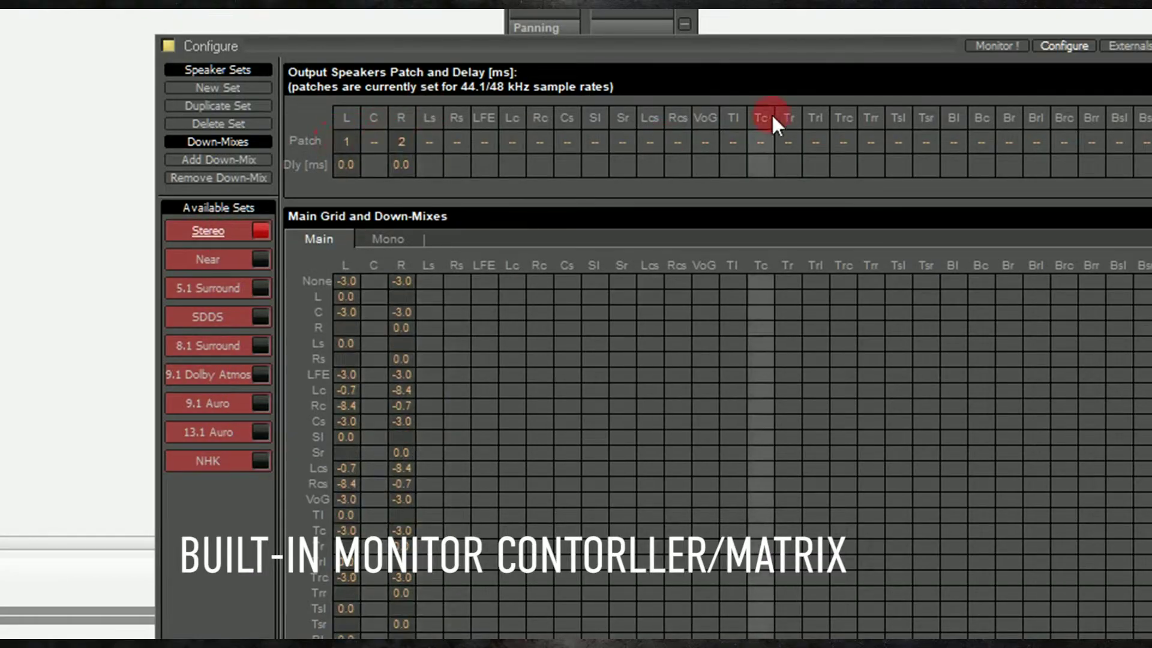
pyautogui.click(990, 46)
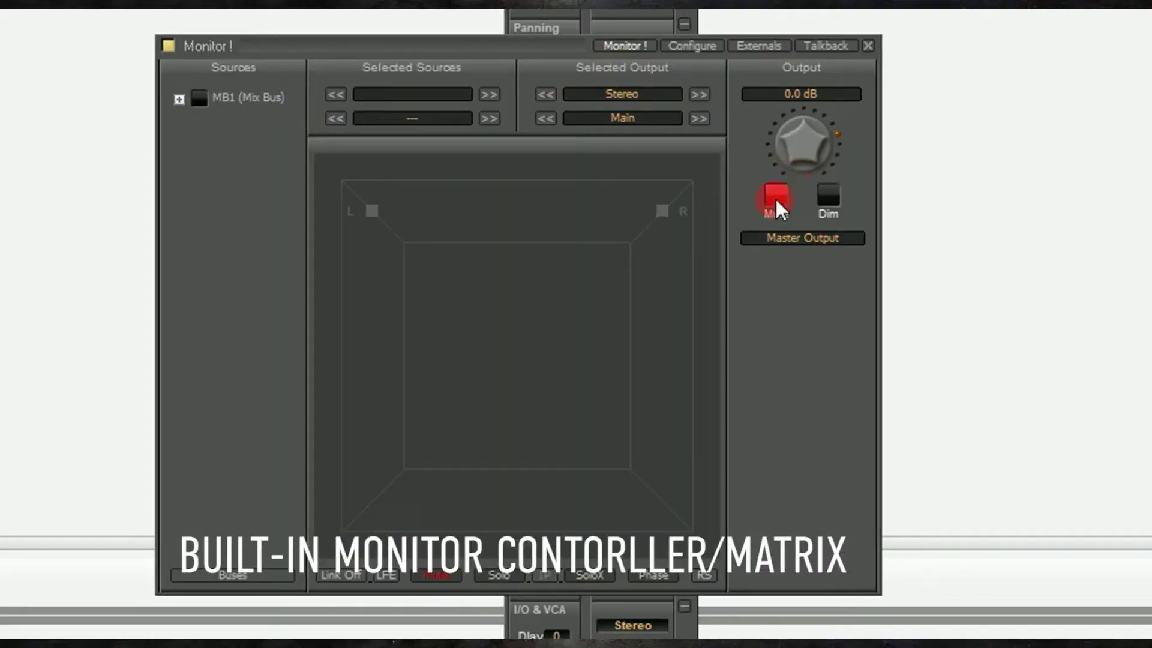
# - Add MB1 as a monitored source, then remove it and collapse its entry
pyautogui.click(489, 94)
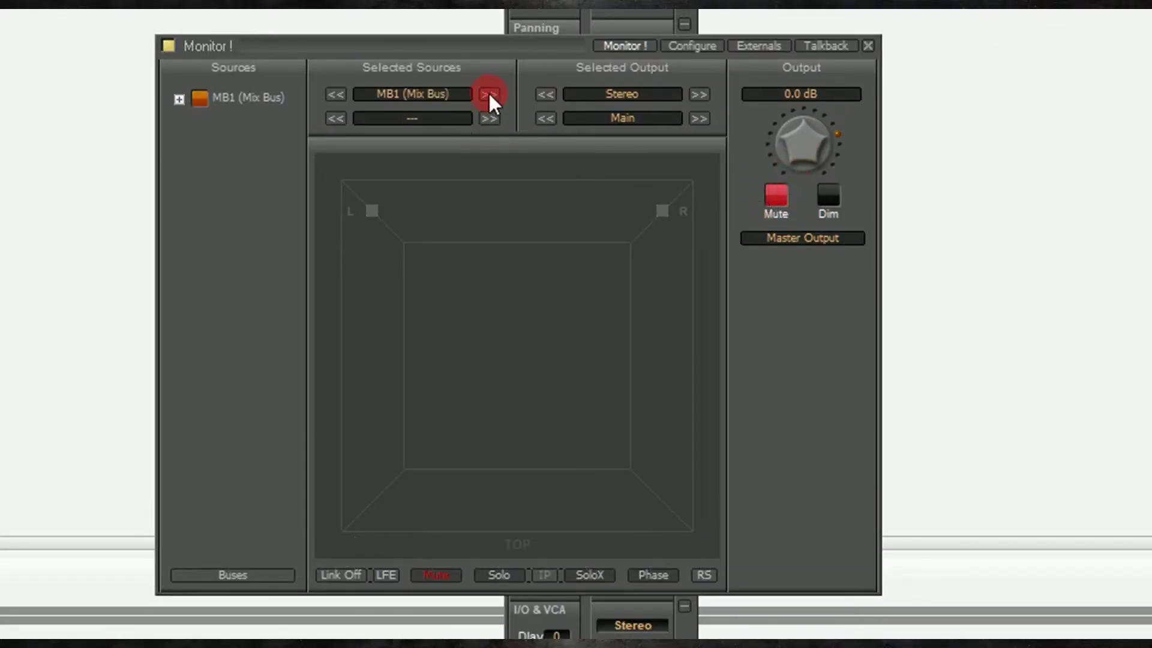
pyautogui.click(198, 97)
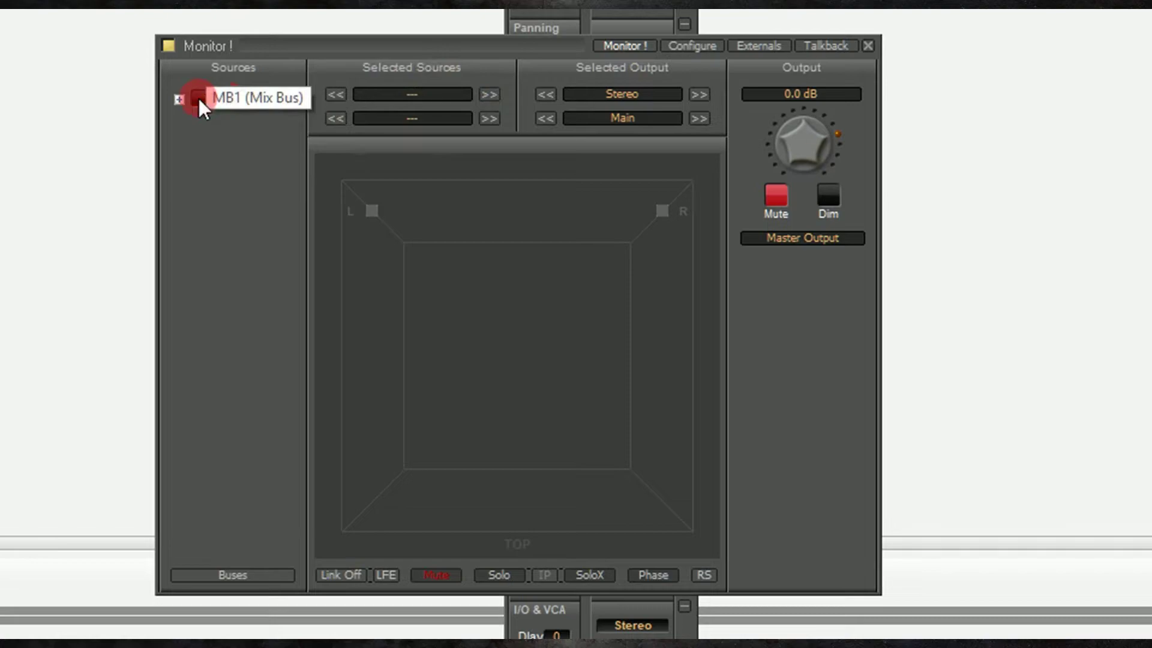
pyautogui.click(175, 99)
pyautogui.click(179, 99)
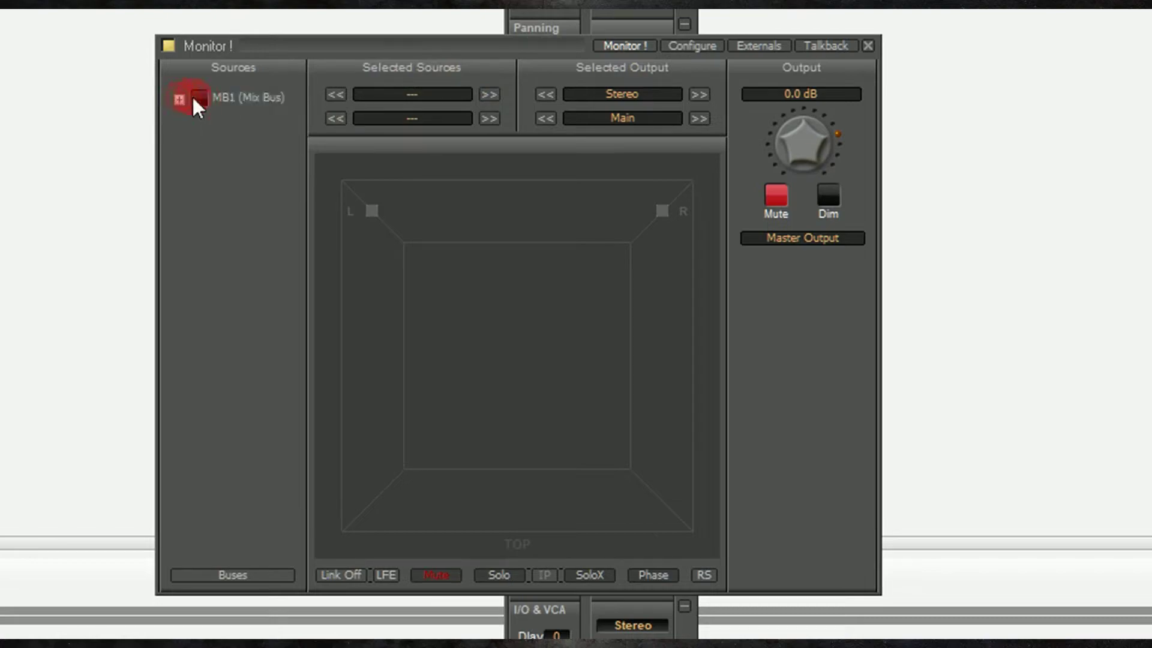
pyautogui.click(1080, 90)
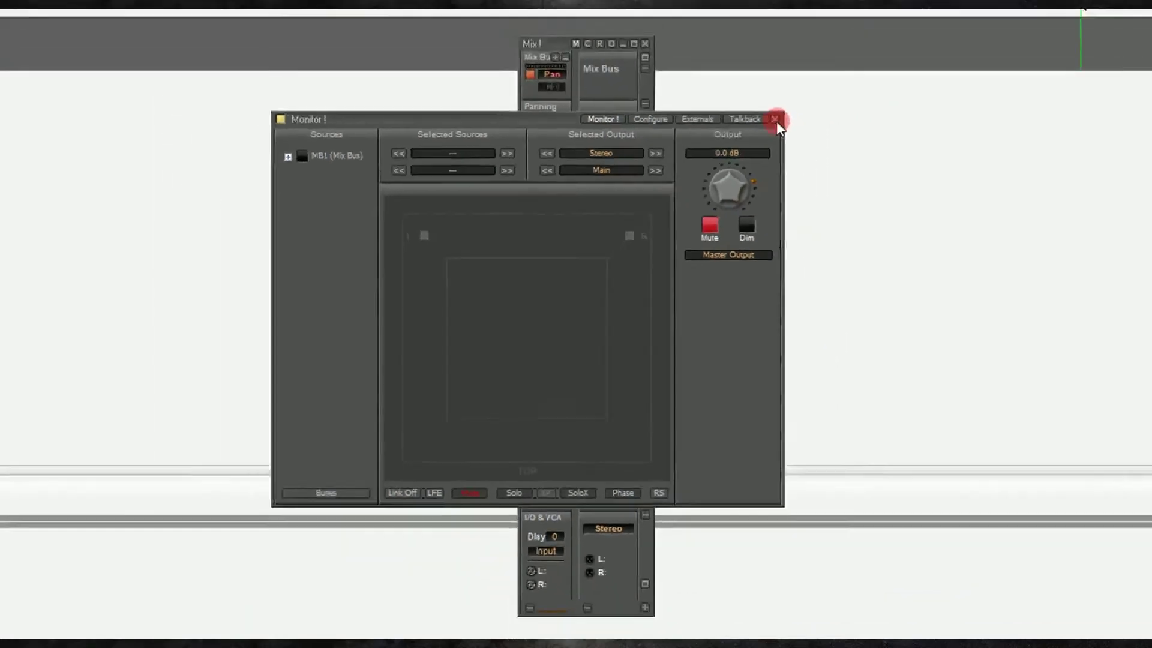
# - Route Mix Bus L and R outputs to Merging RAVENNA ASIO Bank 0 channels 1 and 2
pyautogui.click(867, 46)
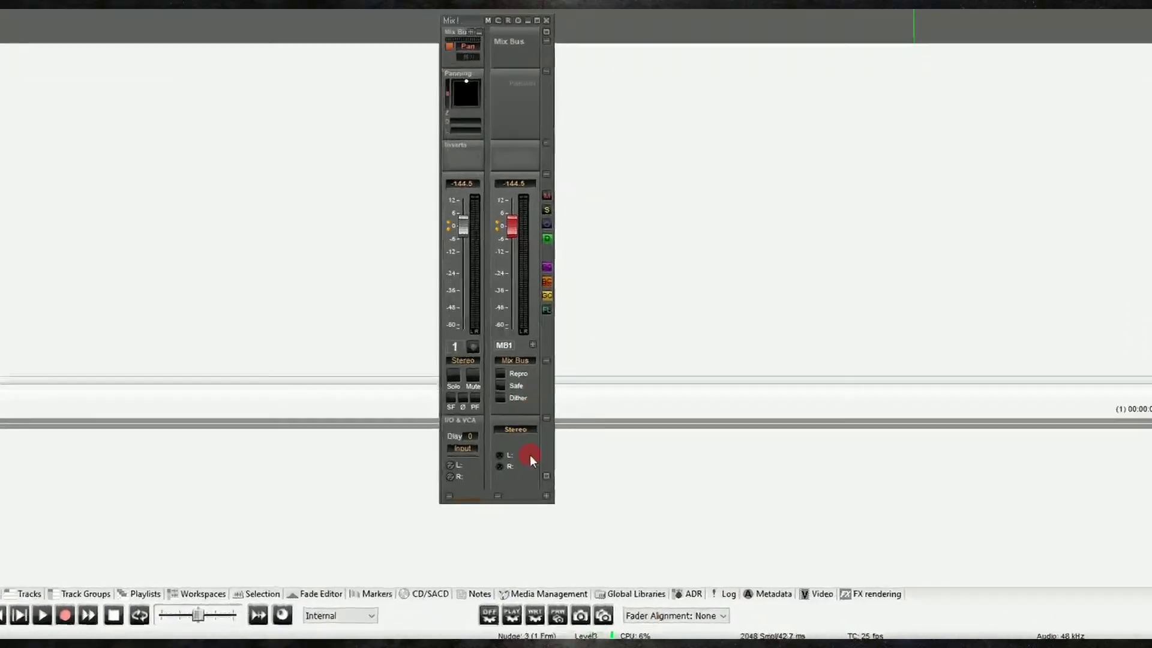
pyautogui.click(595, 478)
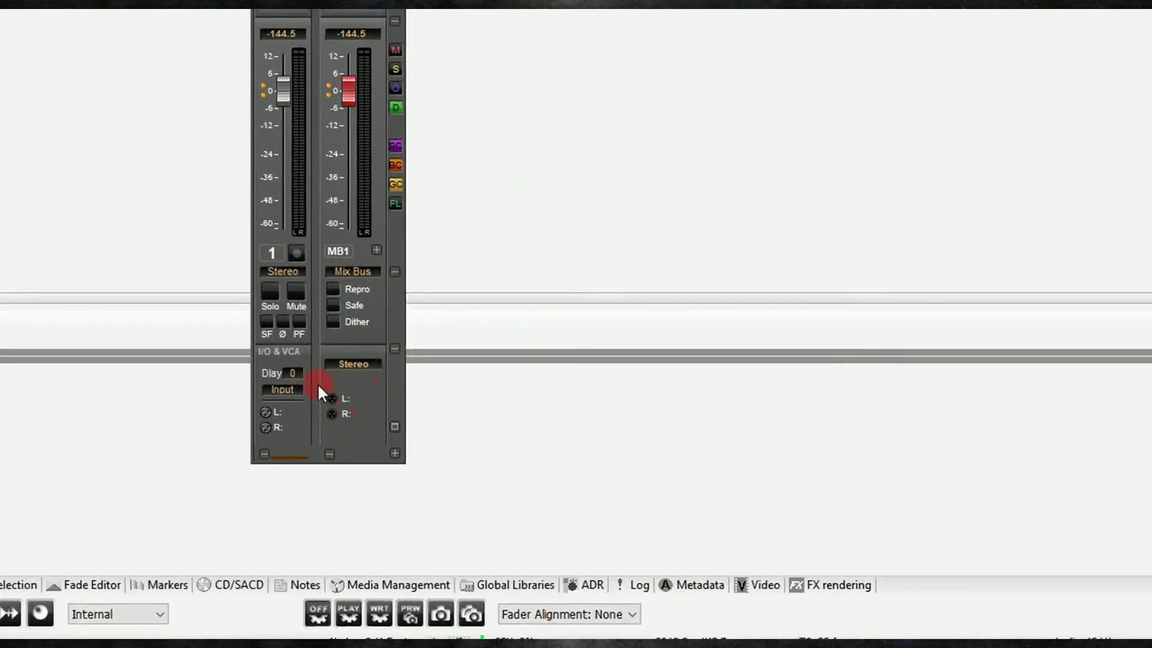
pyautogui.click(350, 399)
pyautogui.click(439, 436)
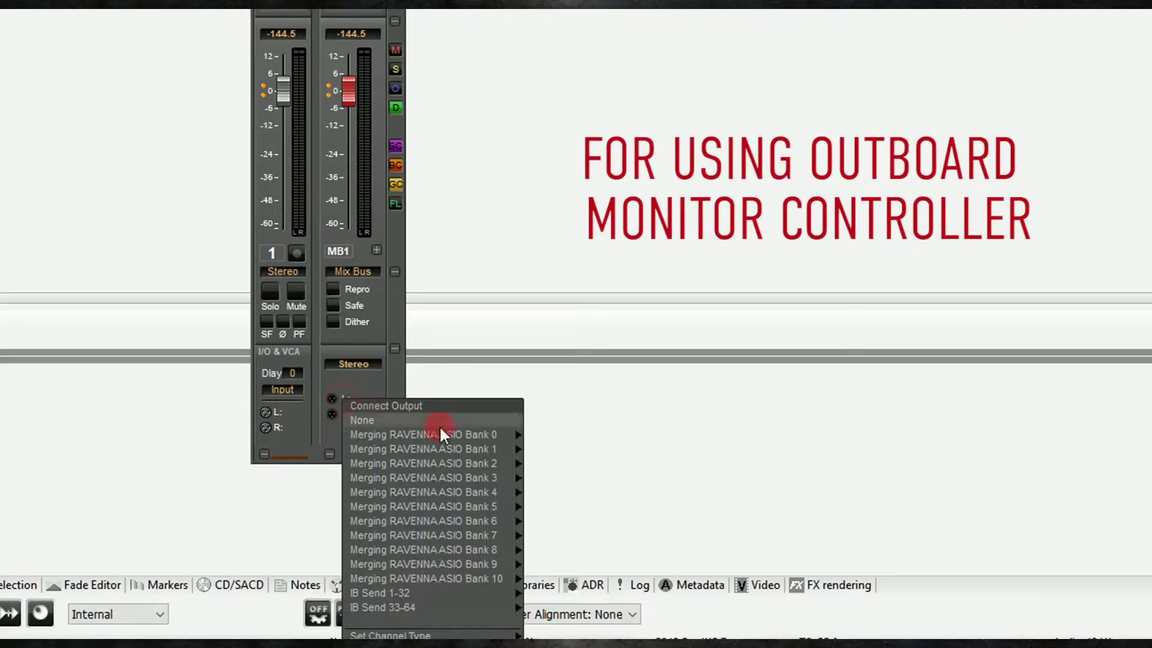
pyautogui.click(536, 449)
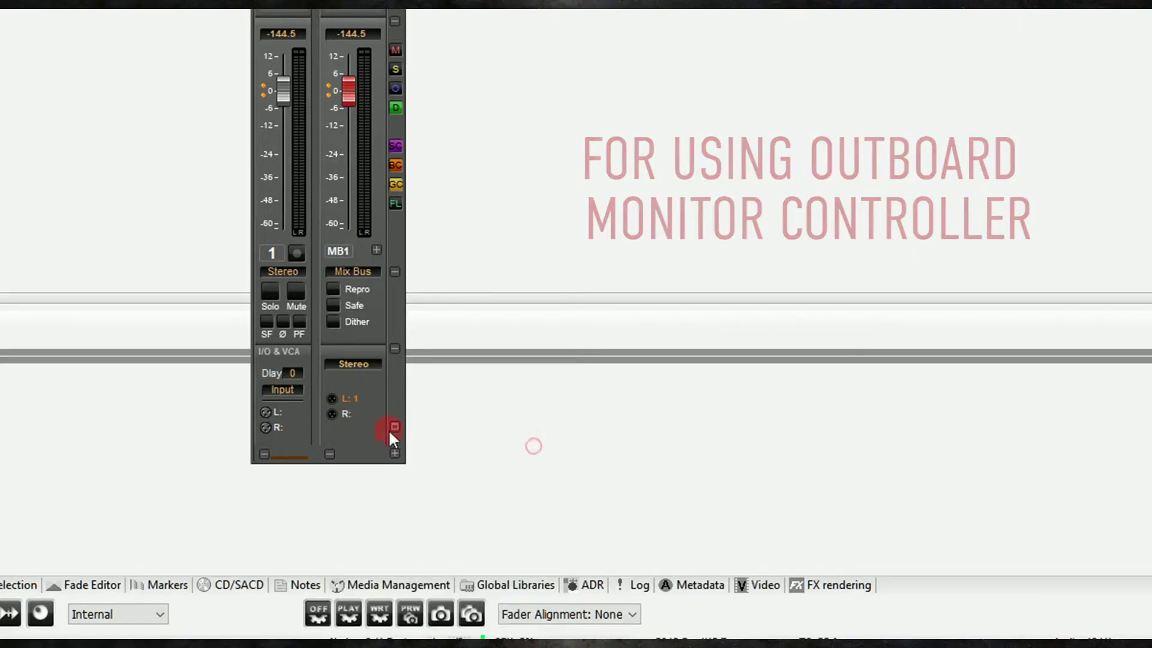
pyautogui.click(340, 412)
pyautogui.click(432, 439)
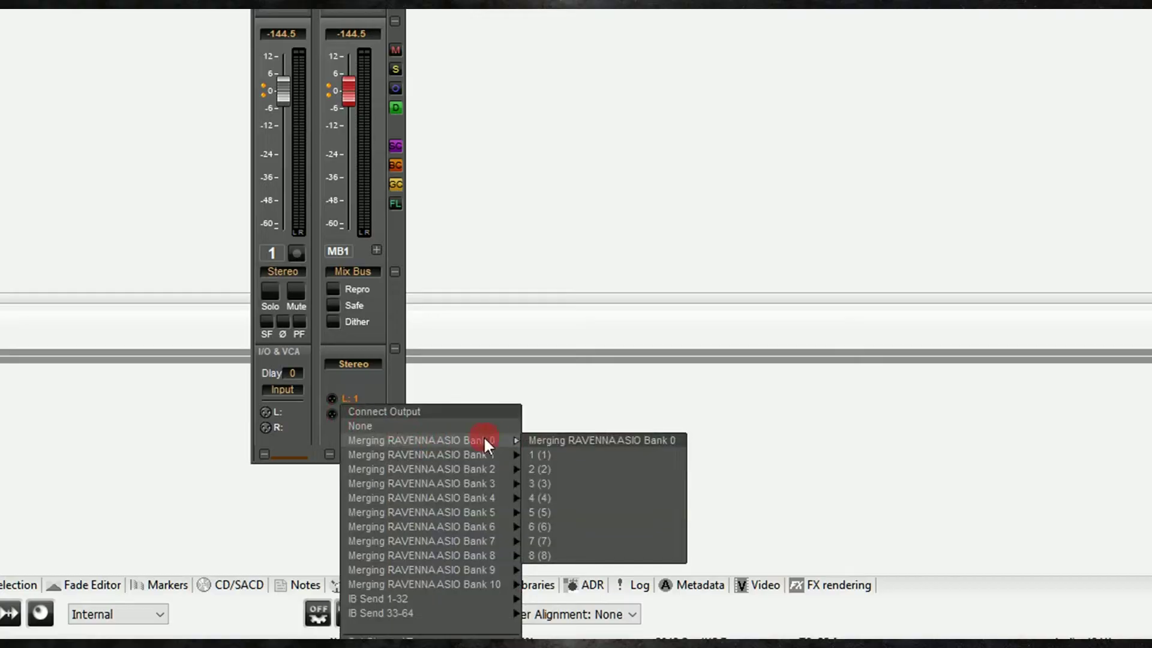
pyautogui.click(533, 467)
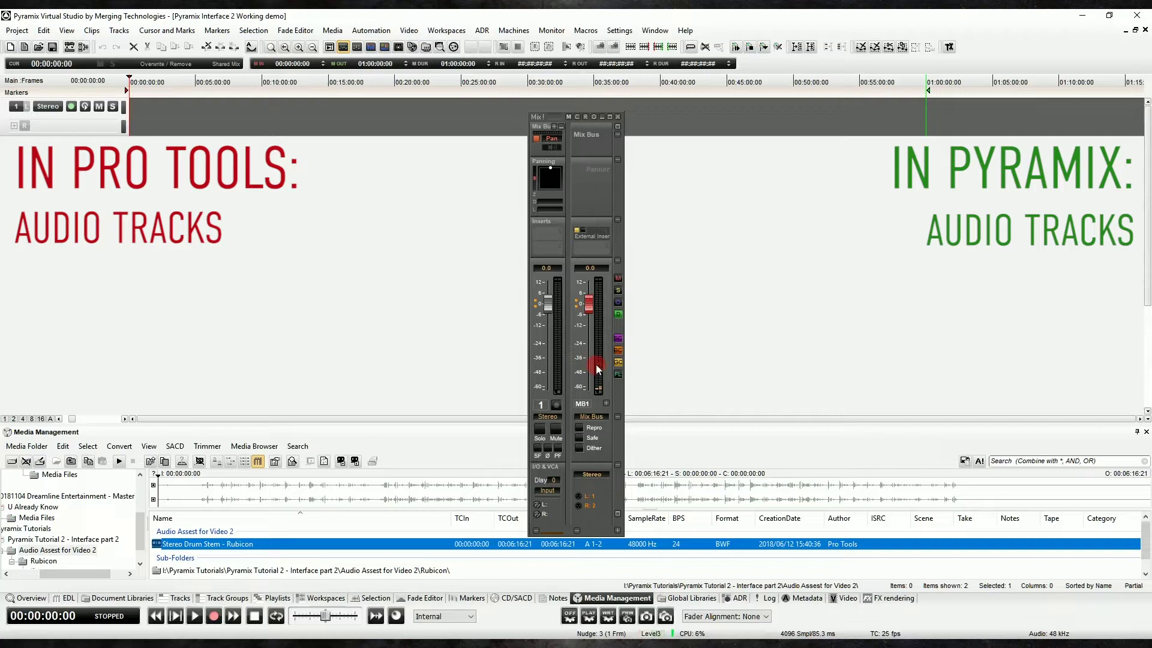
# - Place the Stereo Drum Stem - Rubicon clip on track 1 and clear the selection
pyautogui.click(546, 507)
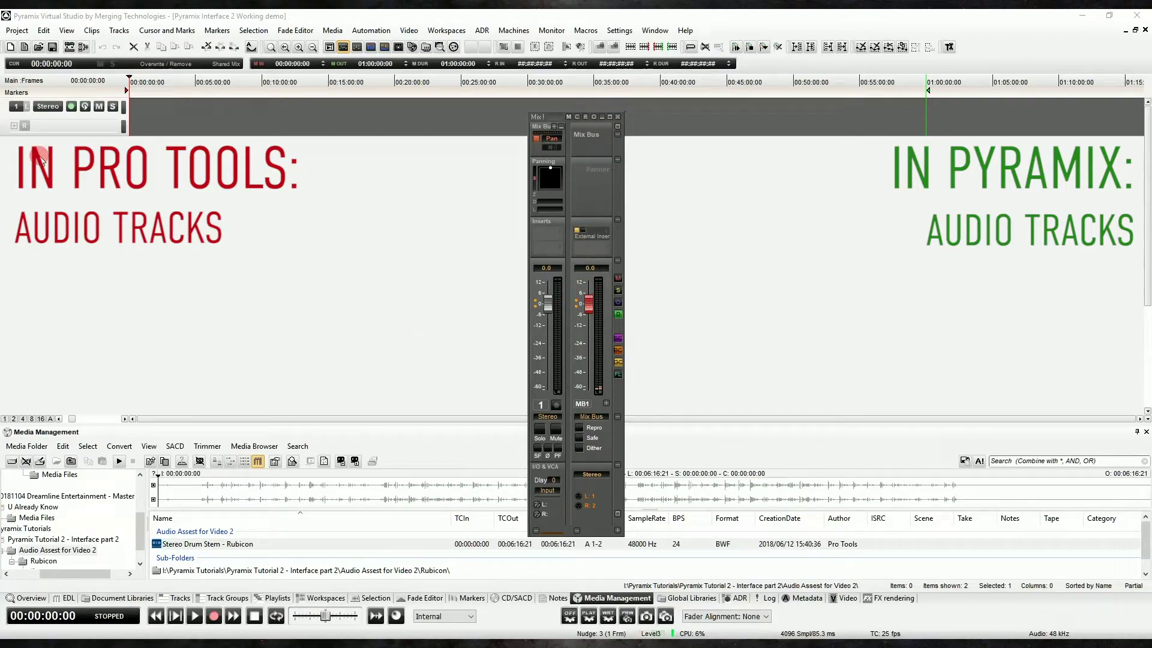
pyautogui.click(6, 114)
pyautogui.click(151, 460)
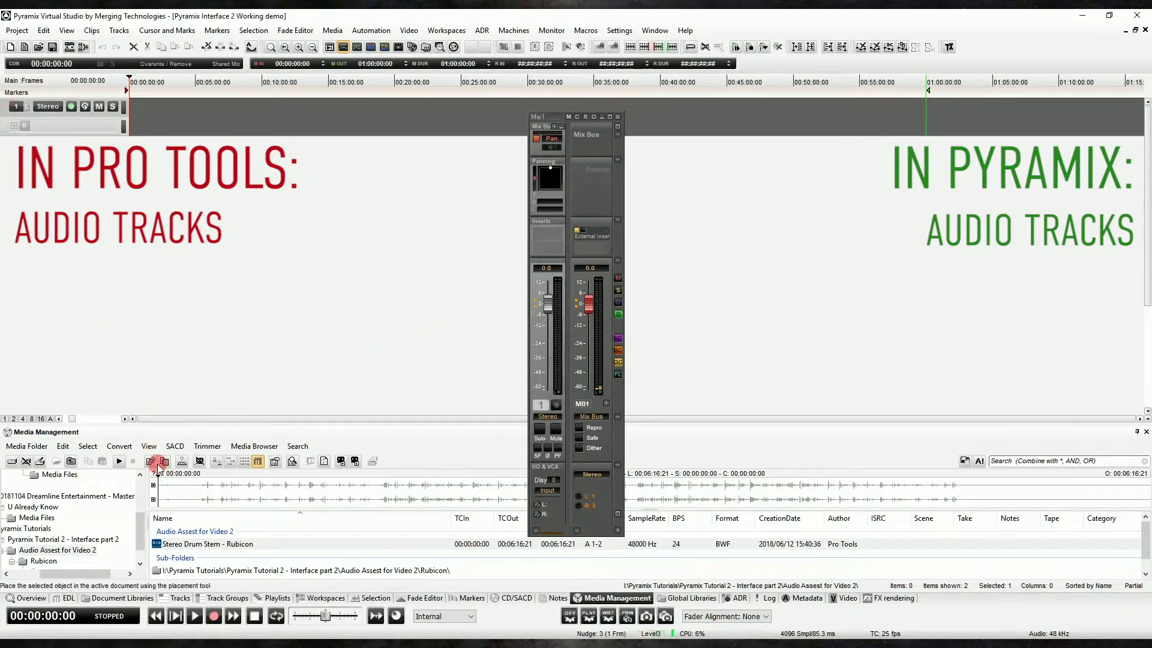
pyautogui.click(598, 414)
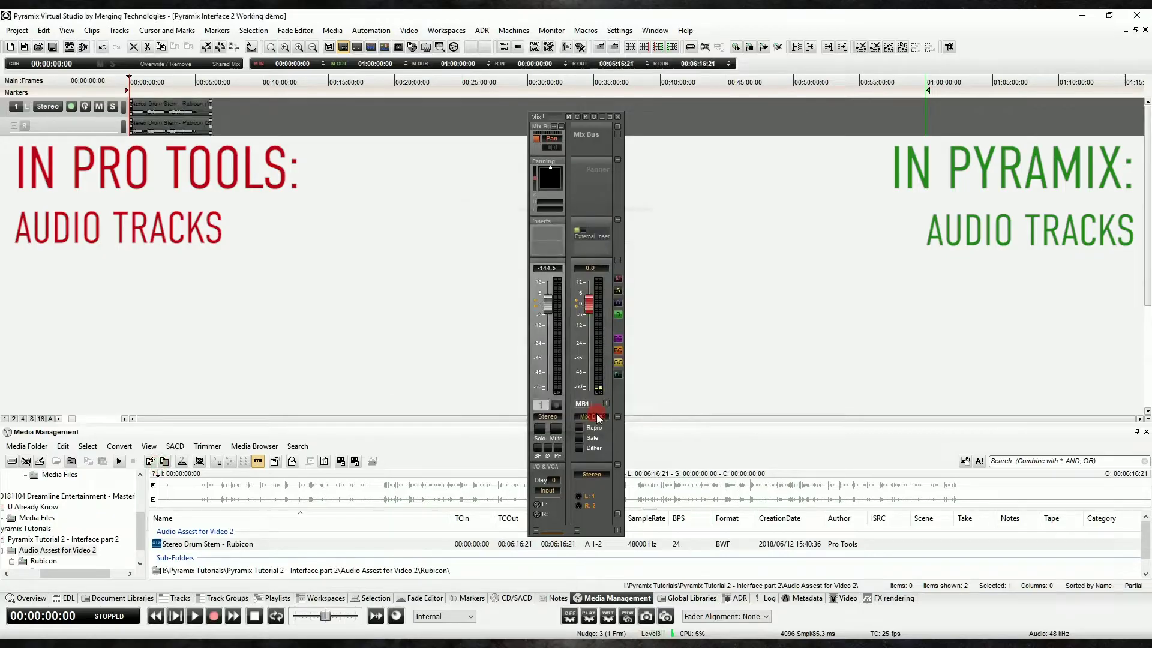
pyautogui.click(351, 302)
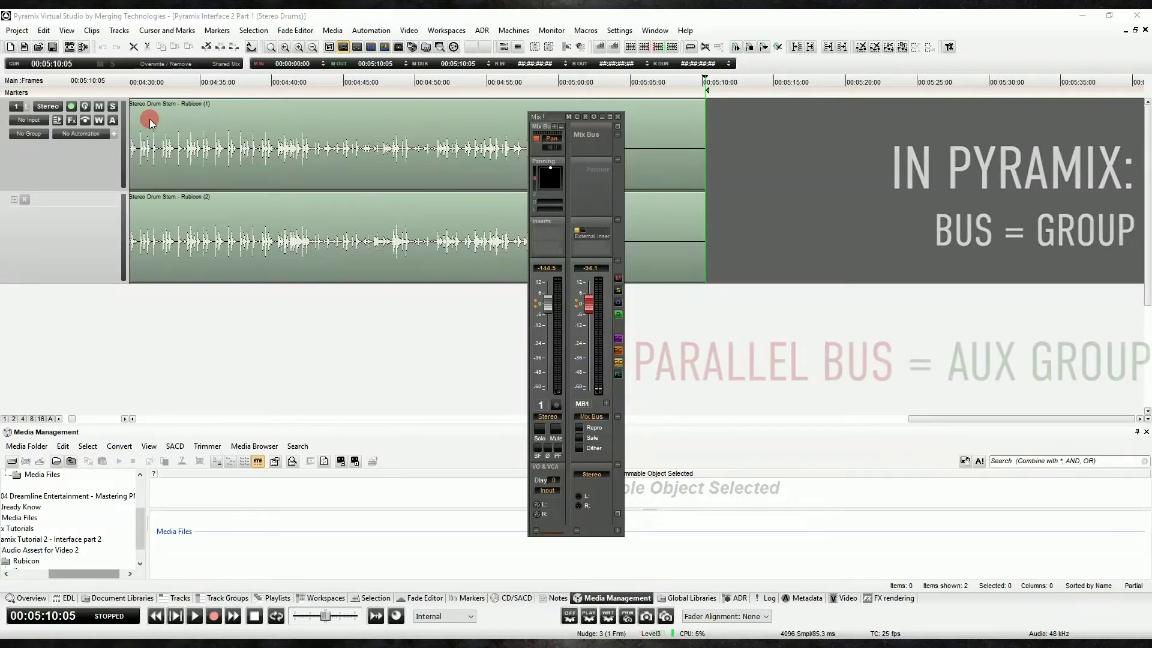
# - Zoom to fit the drum clips with Alt+1 and reset channel 1 and Mix Bus peak readouts
pyautogui.hotkey('alt', '1')
pyautogui.click(537, 138)
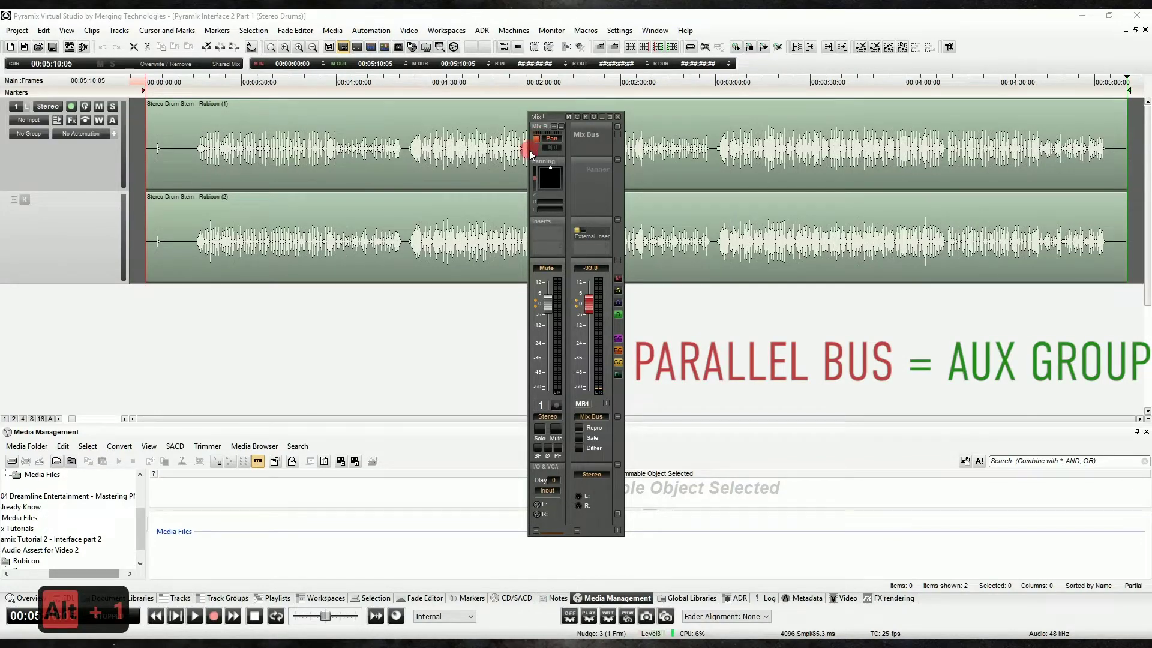
pyautogui.click(560, 471)
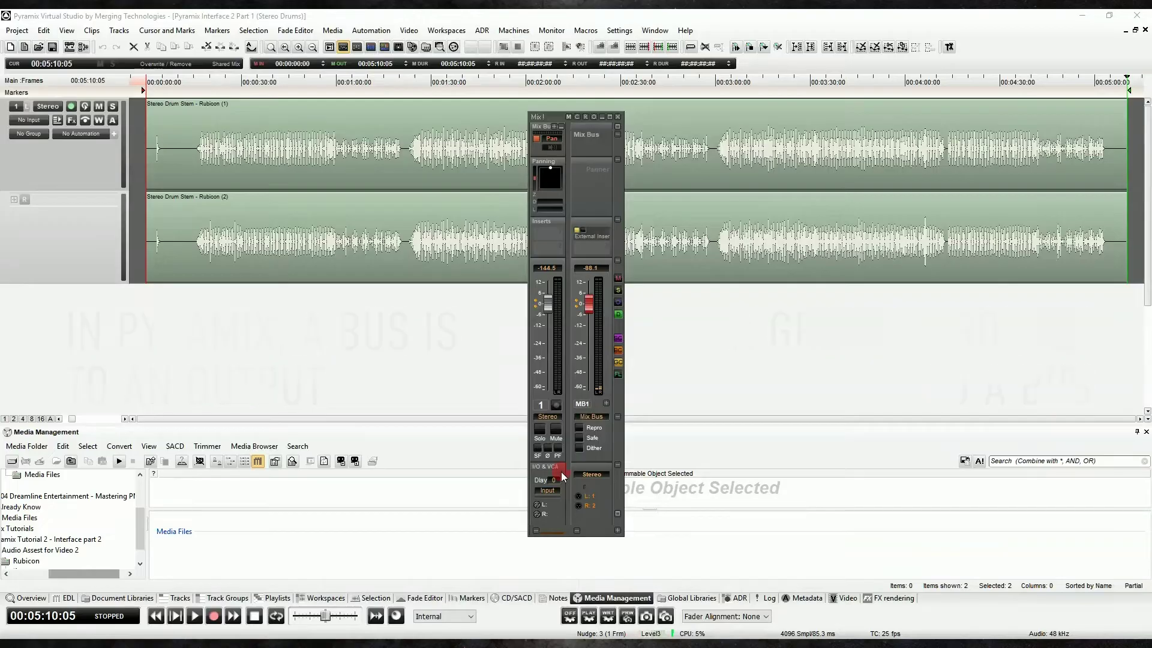
pyautogui.click(559, 365)
pyautogui.click(585, 339)
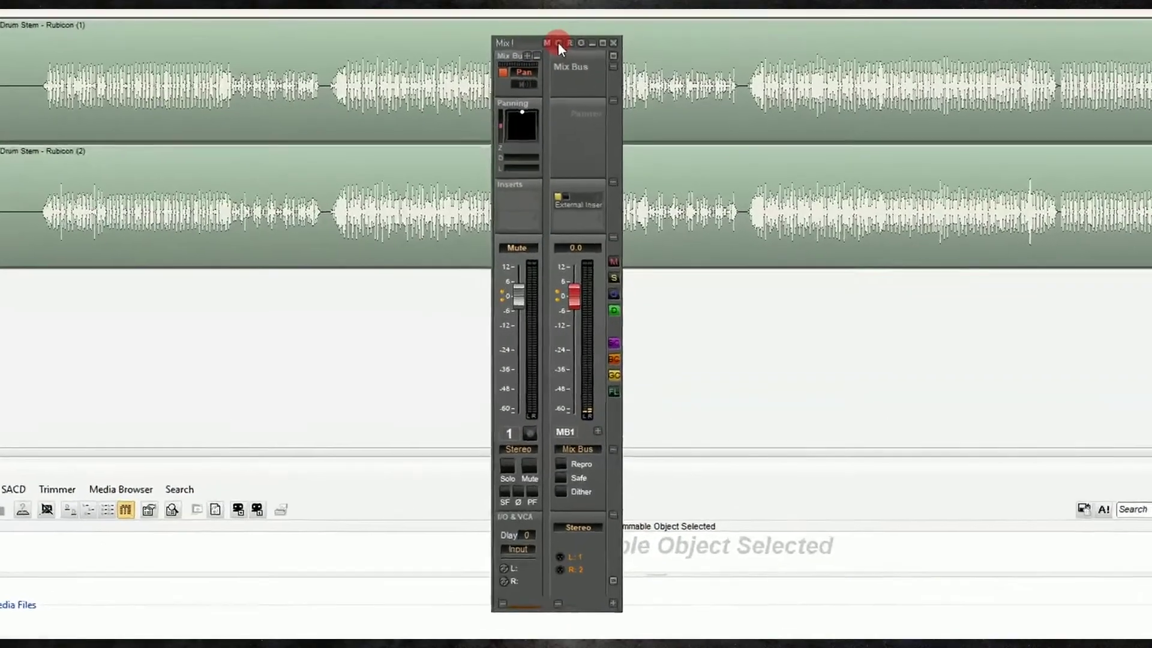
# - Create a stereo General Mixing Bus of type Aux Group from the Configure view
pyautogui.click(578, 117)
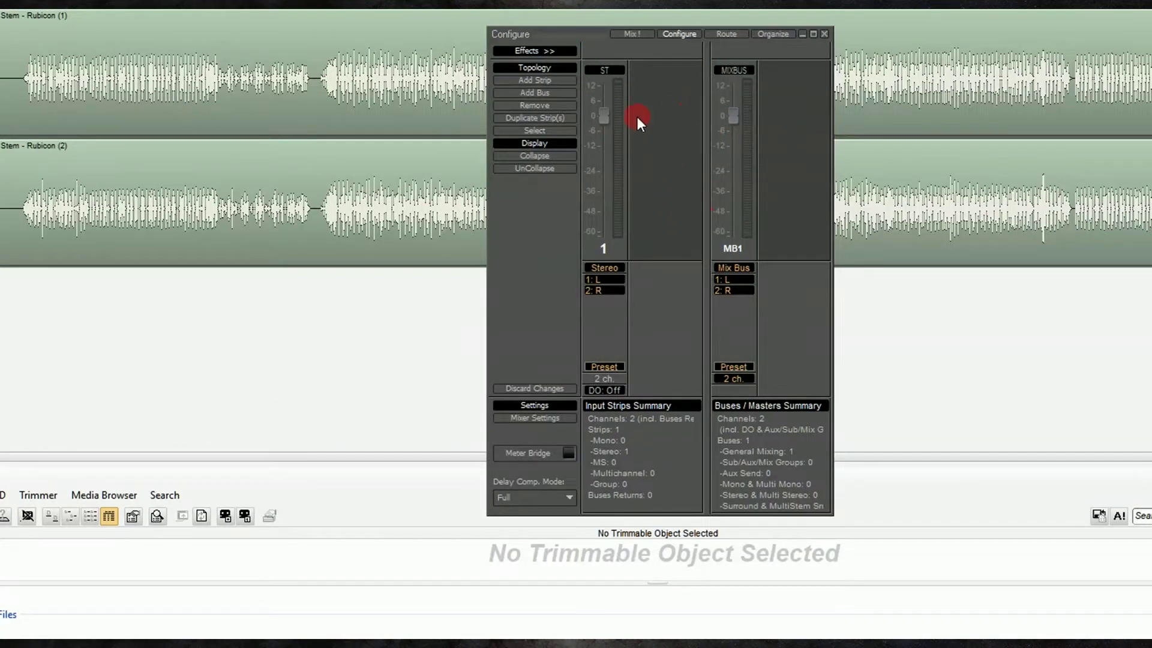
pyautogui.click(546, 93)
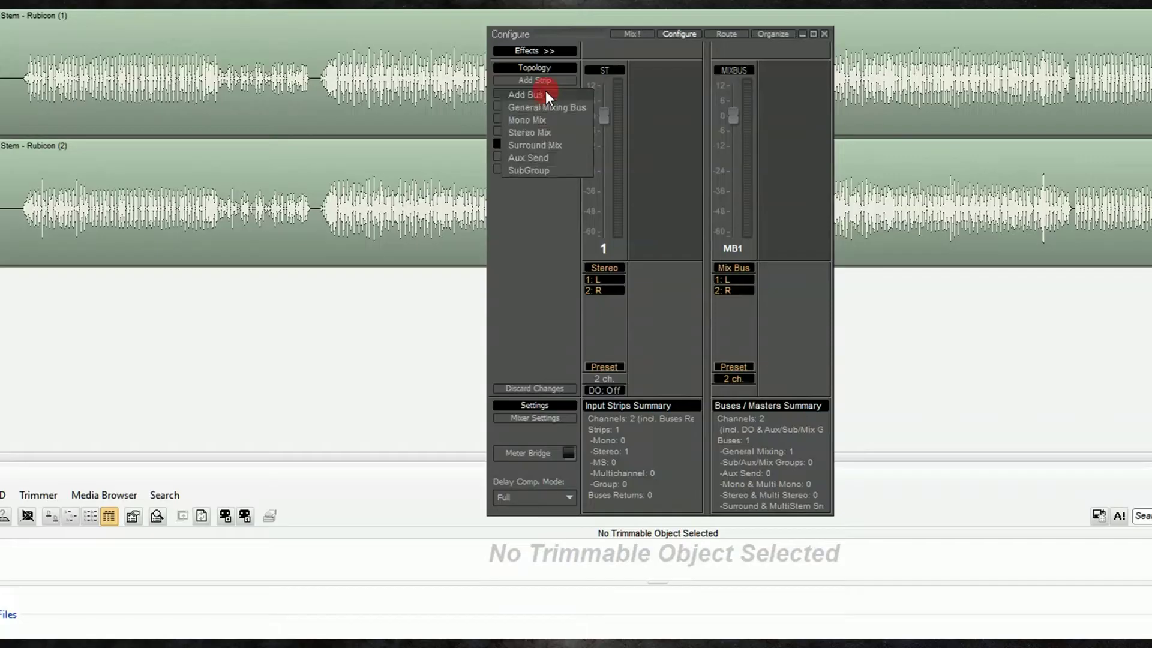
pyautogui.click(546, 106)
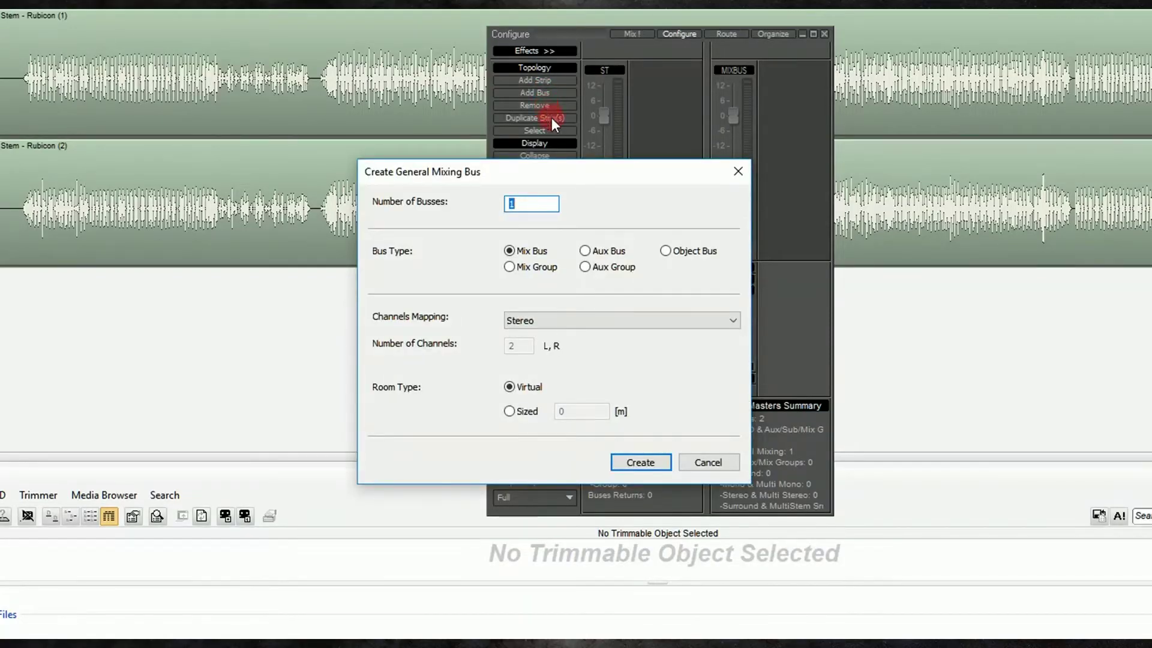
pyautogui.click(586, 267)
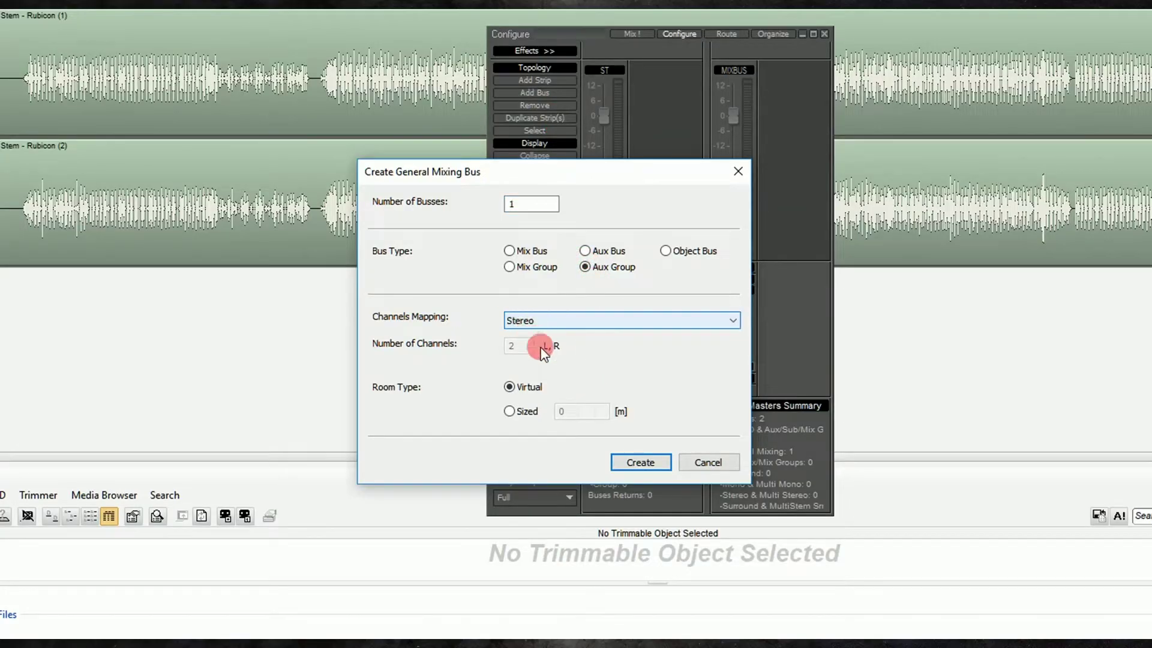
pyautogui.click(640, 462)
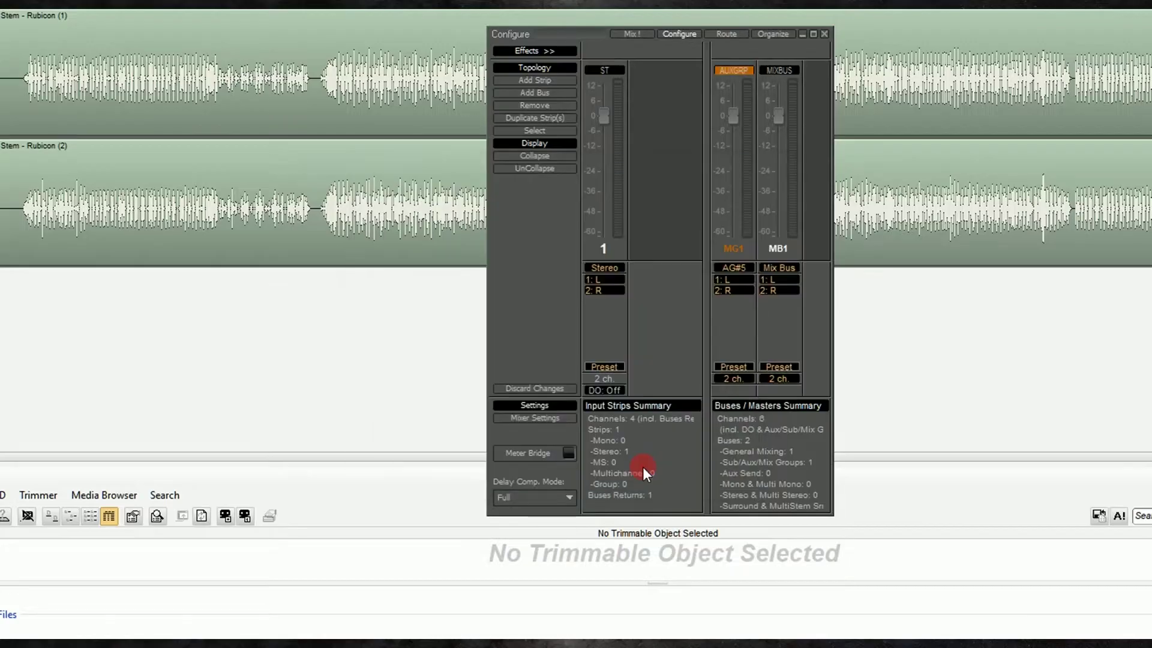
# - Switch on channel 1's aux send to AG1 and raise it to about -24 dB
pyautogui.click(637, 36)
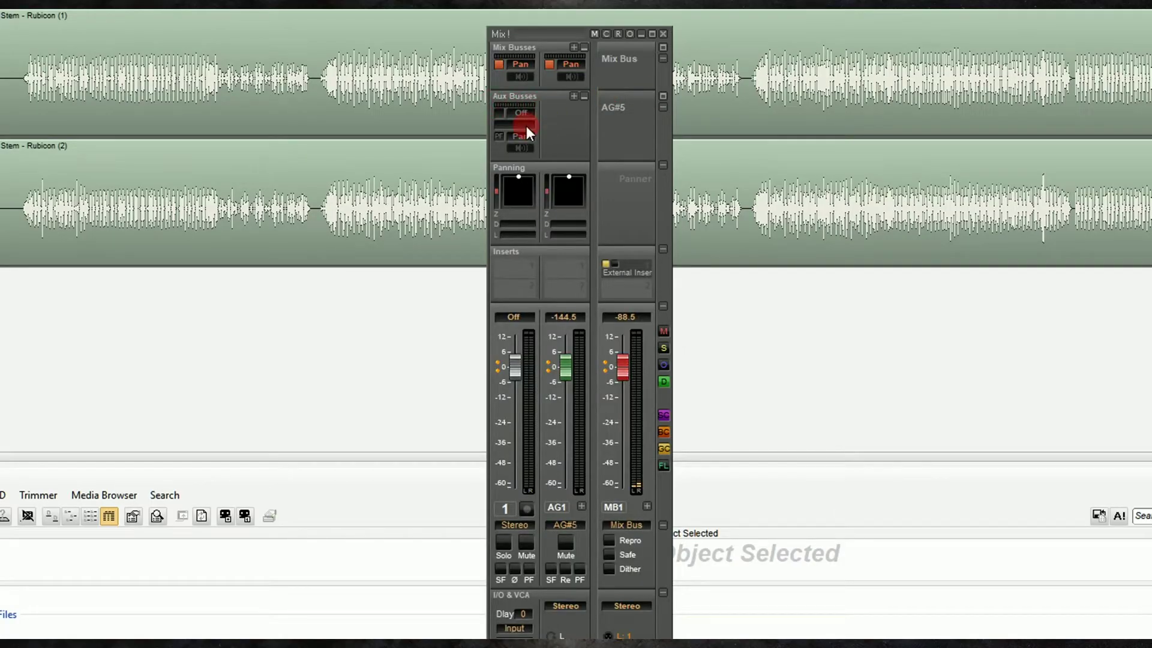
pyautogui.click(527, 126)
pyautogui.click(504, 114)
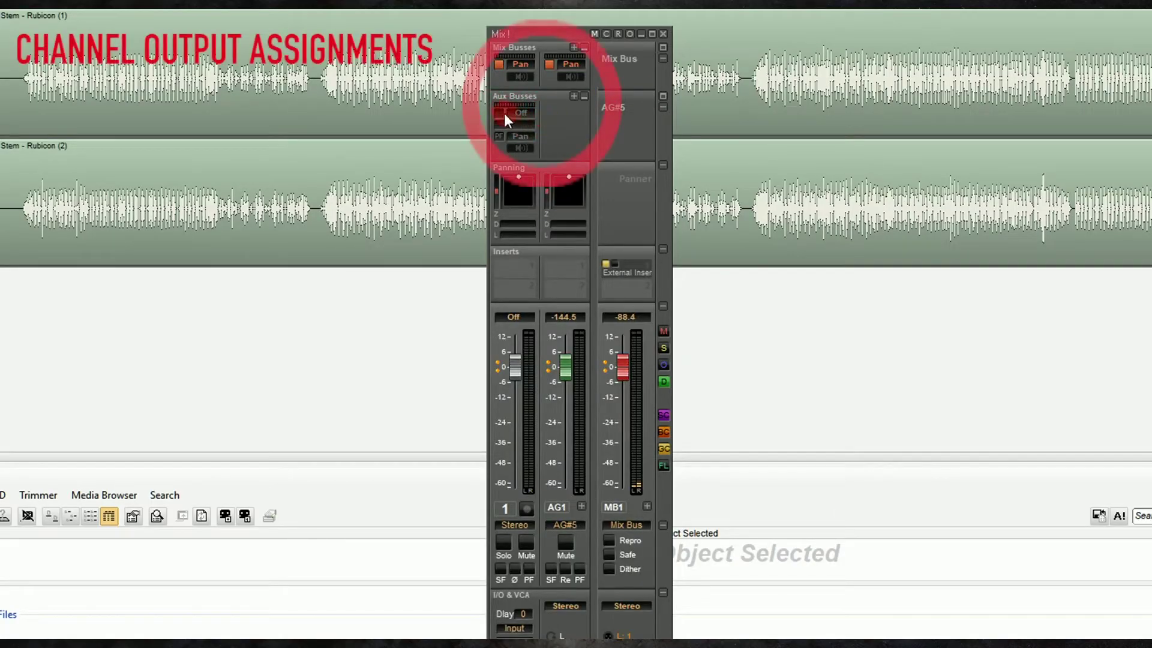
pyautogui.click(496, 114)
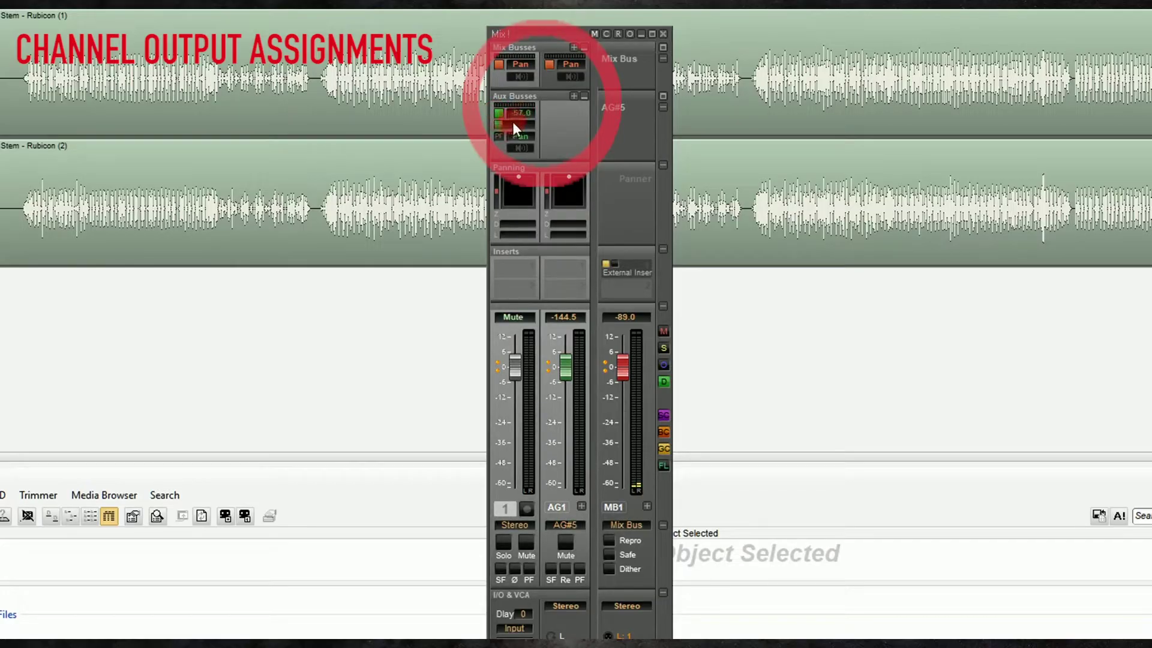
pyautogui.moveTo(531, 123)
pyautogui.mouseDown()
pyautogui.moveTo(554, 121)
pyautogui.moveTo(527, 121)
pyautogui.moveTo(539, 117)
pyautogui.mouseUp()
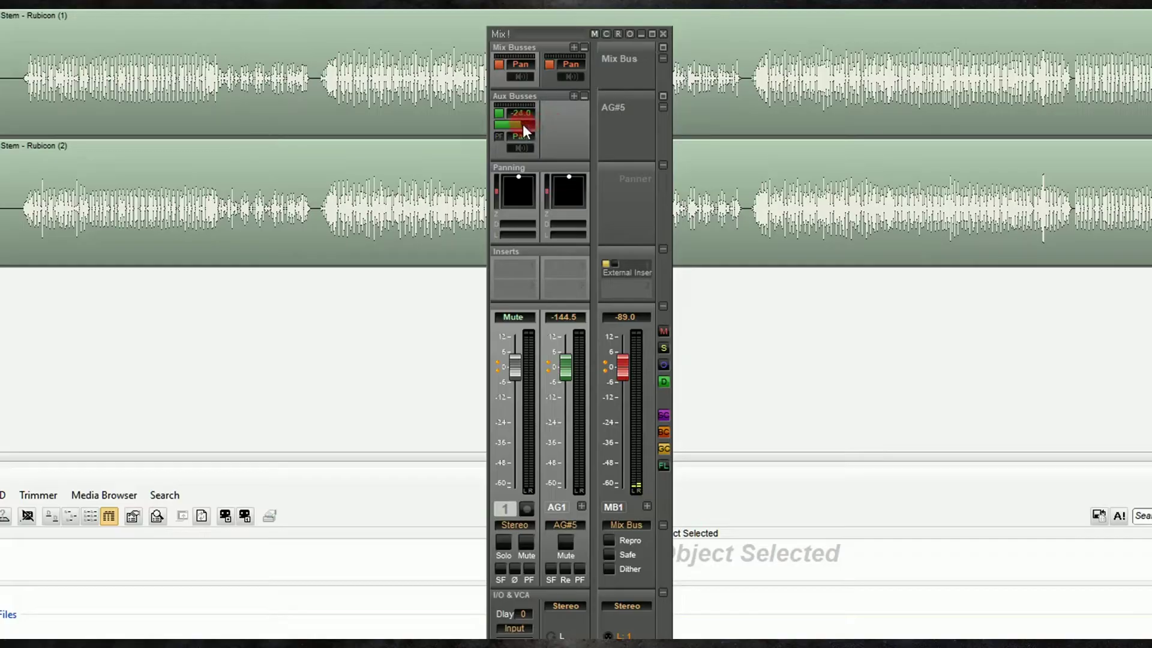
# - Insert the FabFilter Pro-R VST reverb on the AG1 aux bus
pyautogui.click(592, 434)
pyautogui.click(564, 267)
pyautogui.click(574, 322)
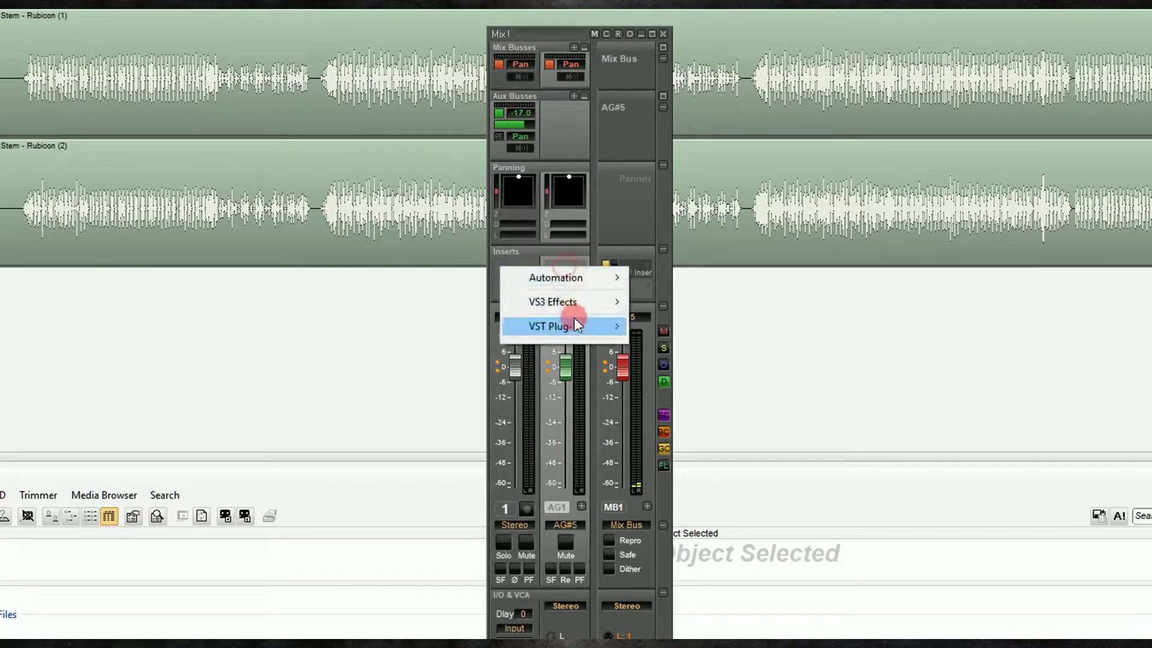
pyautogui.click(645, 326)
pyautogui.click(756, 327)
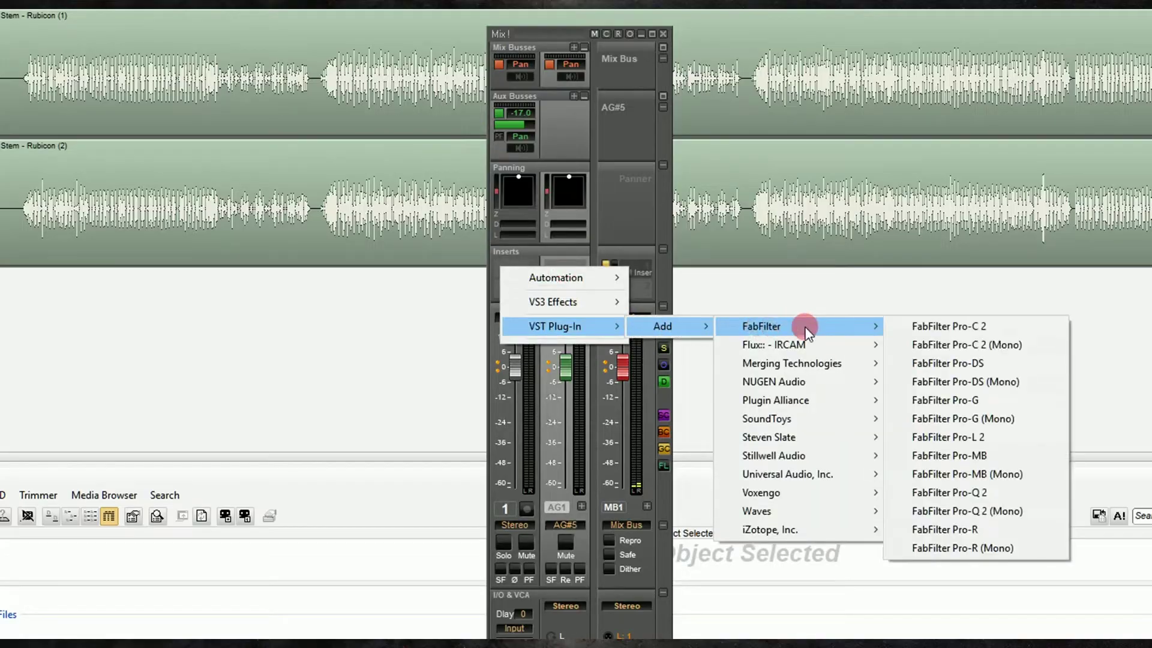
pyautogui.click(947, 530)
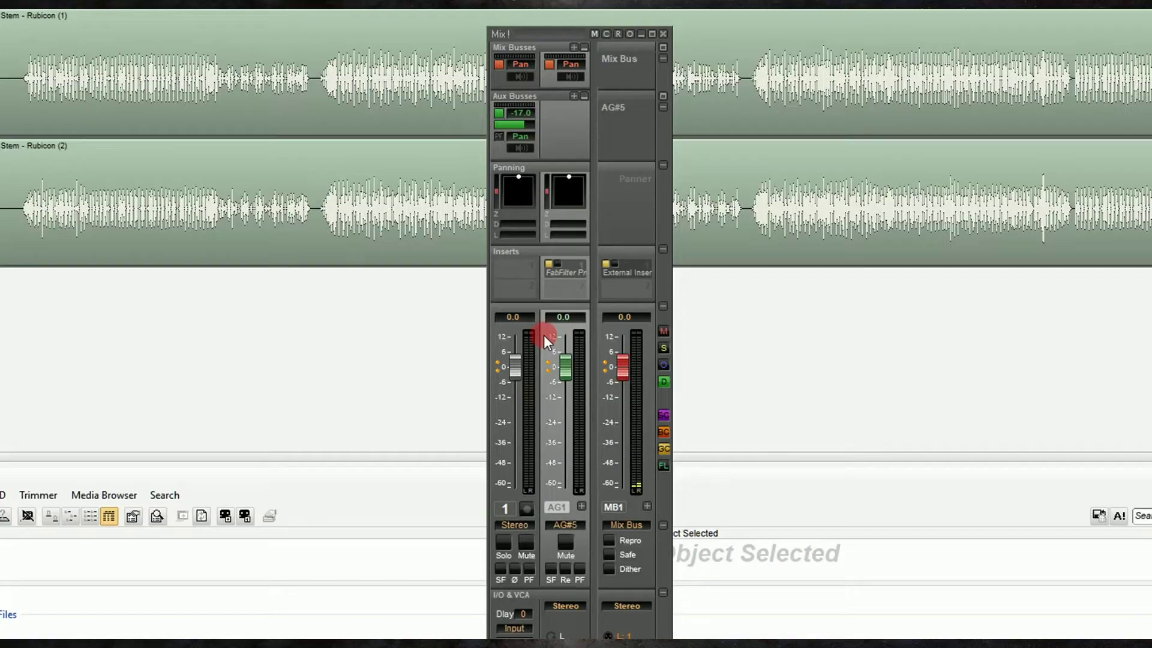
pyautogui.click(582, 271)
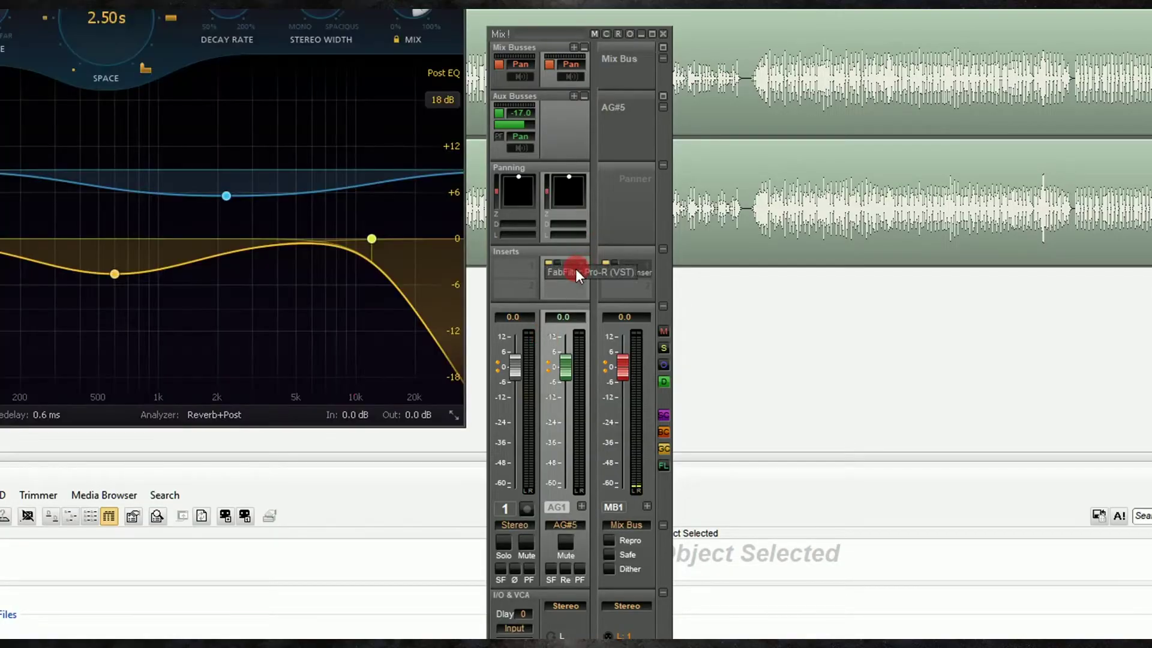
# - Set Pro-R output to +12 dB and load the Very Large Cathedral 2 preset
pyautogui.doubleClick(411, 420)
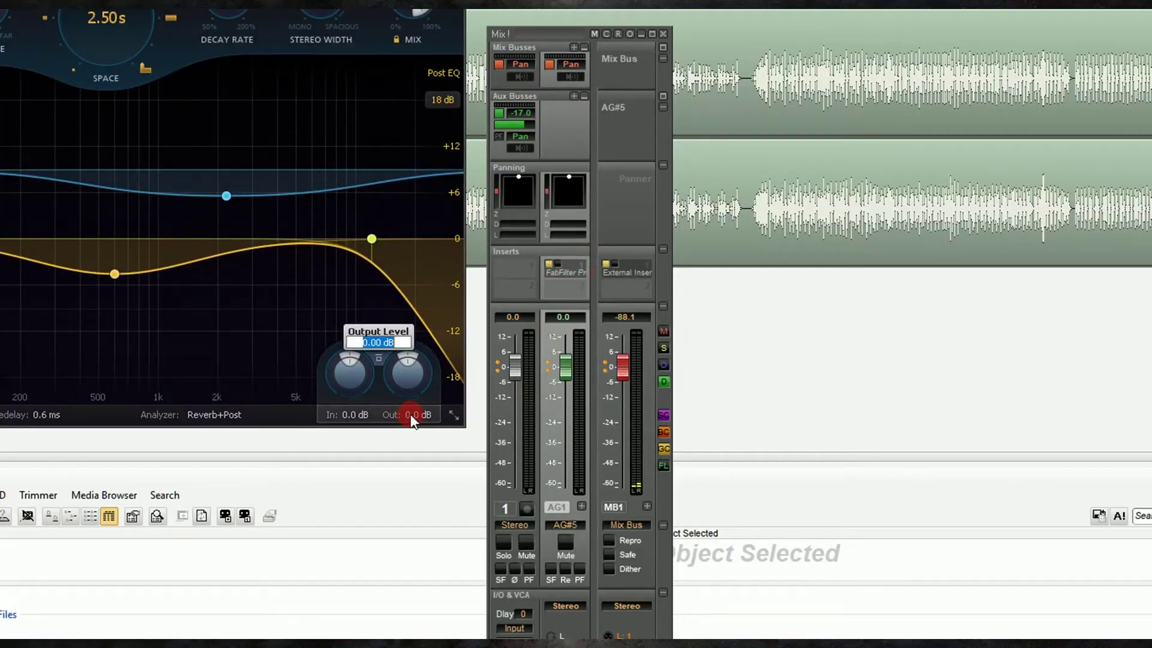
pyautogui.write('12')
pyautogui.press('Return')
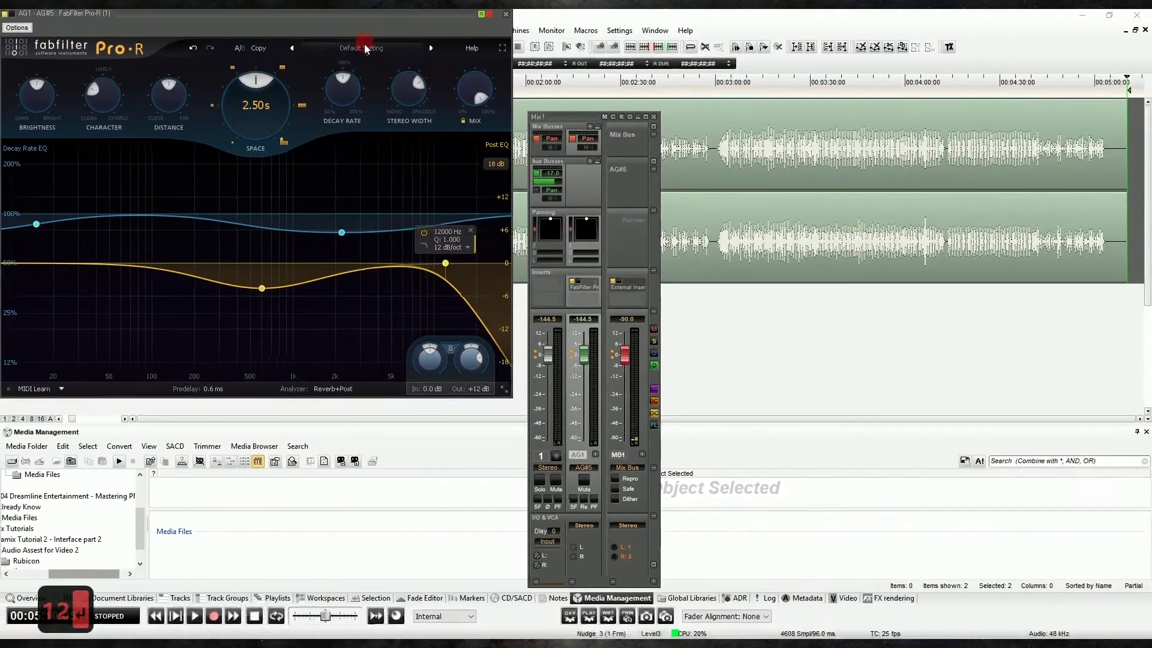
pyautogui.click(362, 47)
pyautogui.moveTo(375, 115)
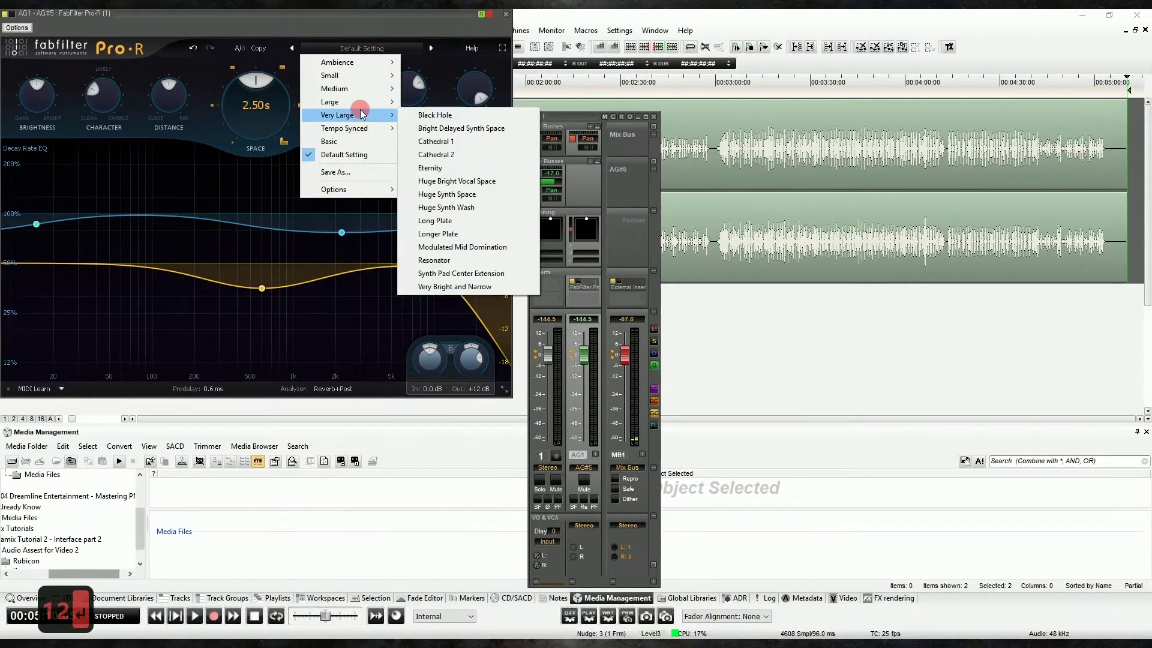
pyautogui.click(455, 157)
# - Close the Pro-R reverb window and mark 00:01:35:02 to 00:01:47:20 on the drum stems
pyautogui.click(505, 13)
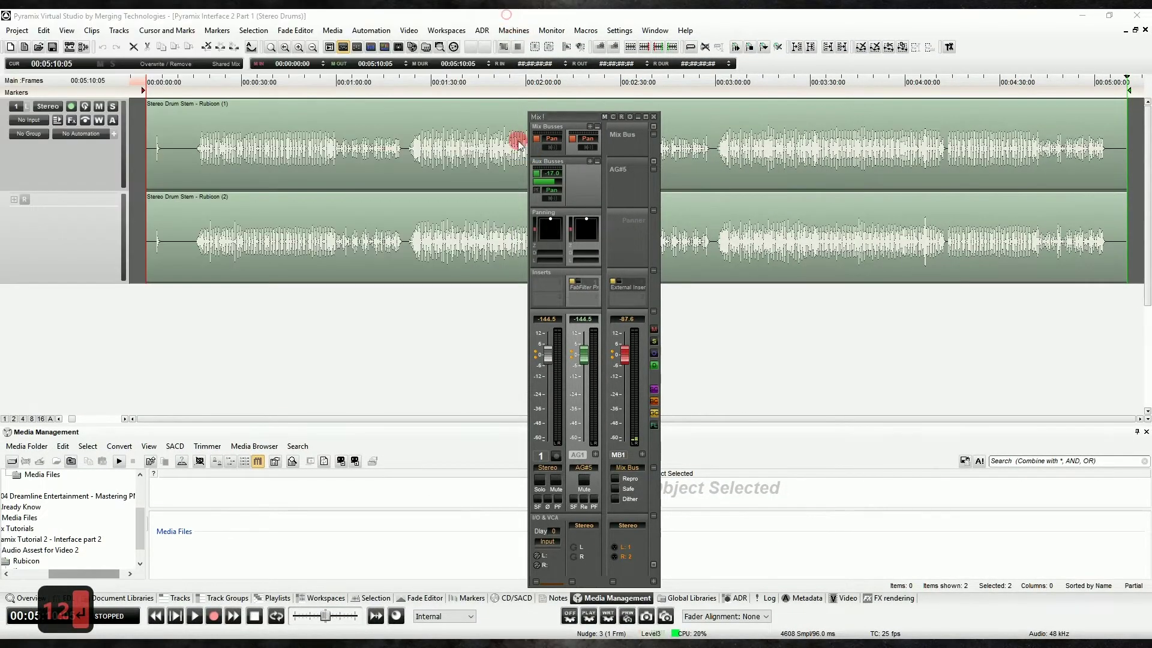
pyautogui.click(448, 110)
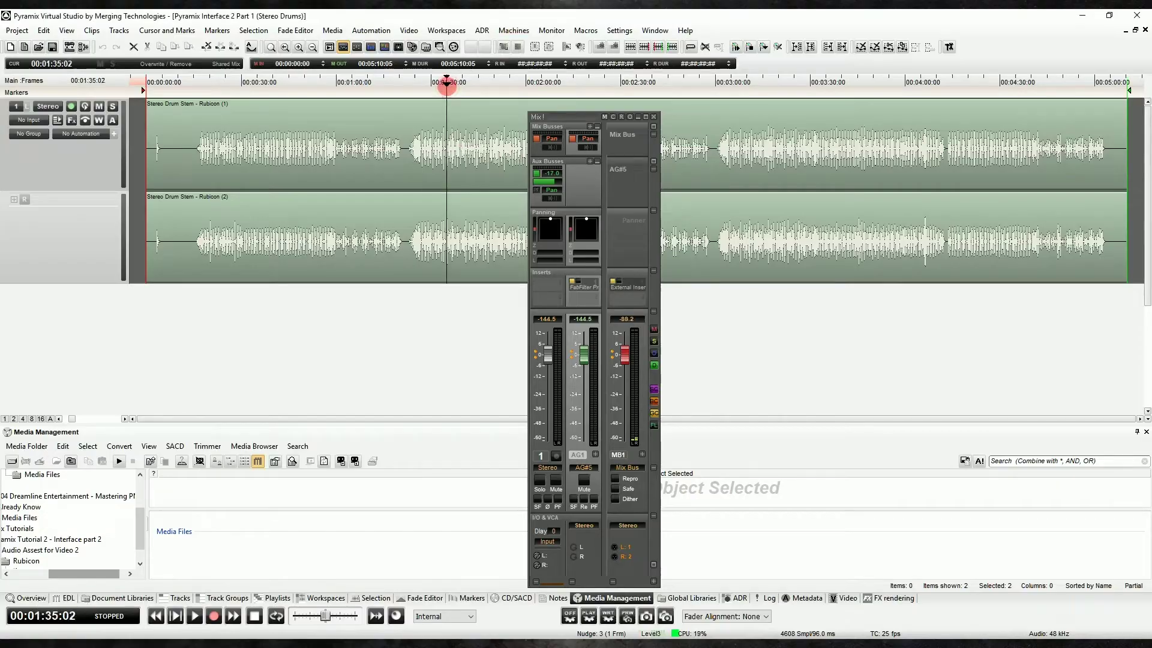
pyautogui.press('i')
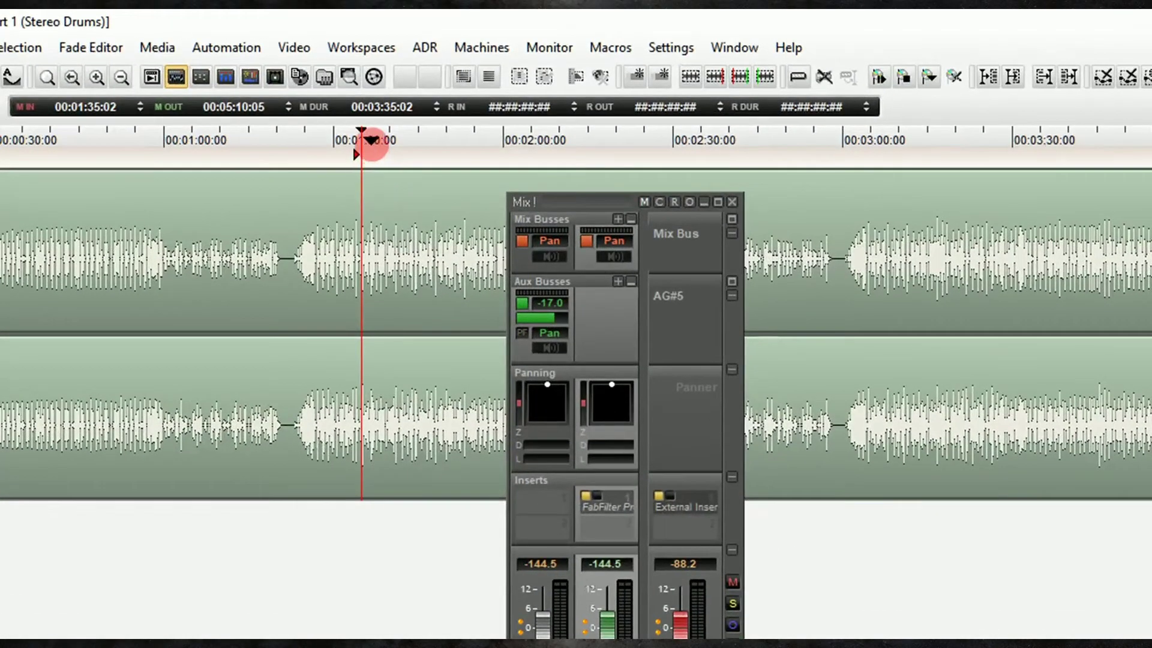
pyautogui.click(434, 99)
pyautogui.moveTo(370, 140); pyautogui.dragTo(433, 140)
pyautogui.press('o')
# - Play the marked drum section and turn down the drum stem's reverb send
pyautogui.click(387, 141)
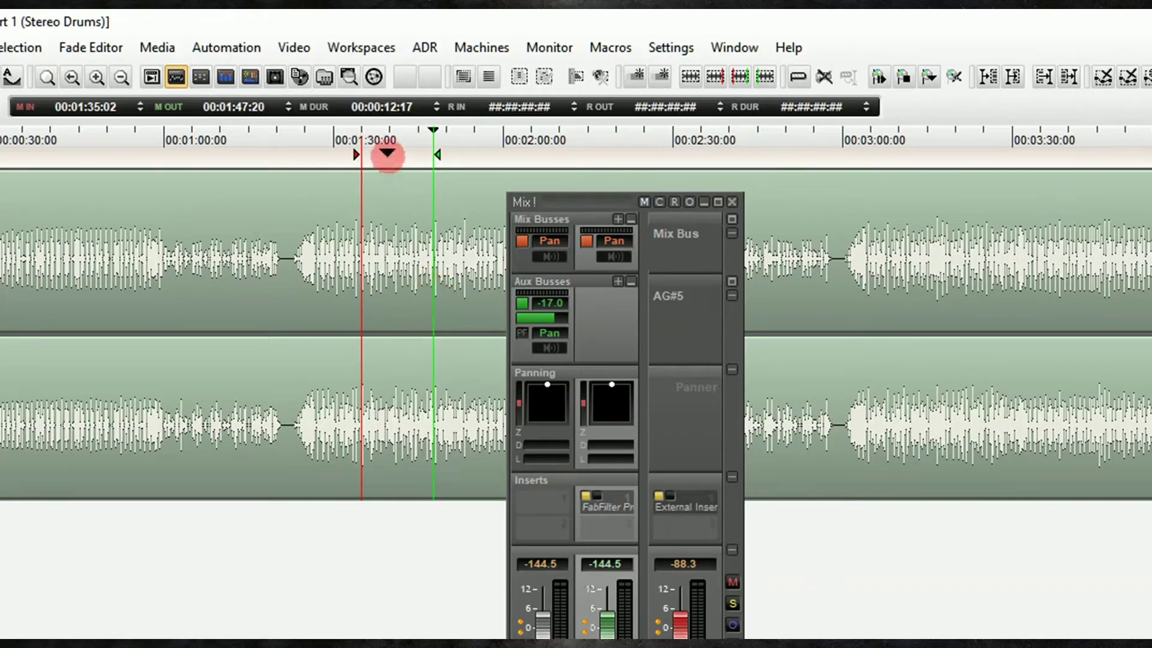
pyautogui.click(548, 419)
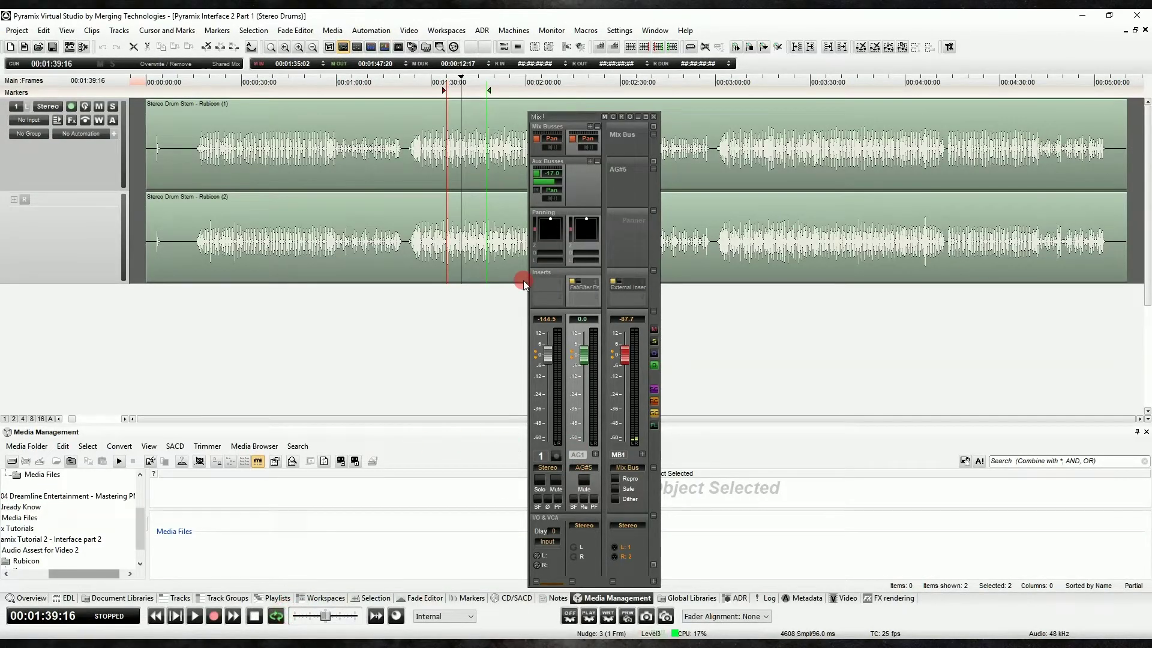
pyautogui.press('space')
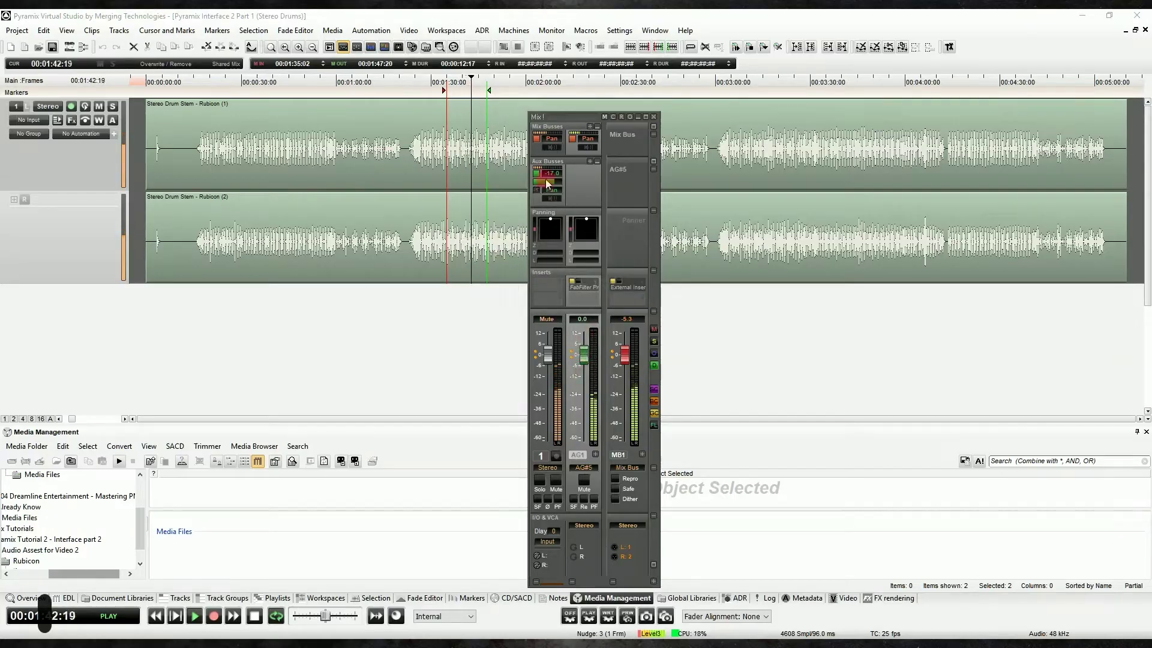
pyautogui.moveTo(550, 174)
pyautogui.mouseDown()
pyautogui.moveTo(545, 185)
pyautogui.moveTo(559, 180)
pyautogui.mouseUp()
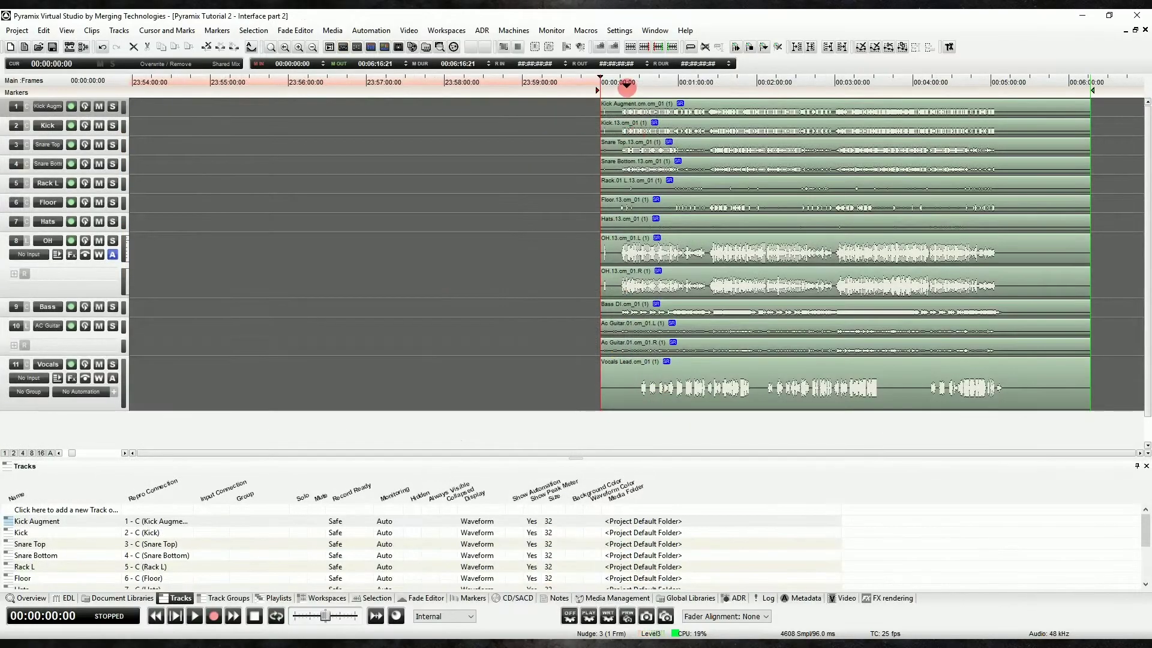
# - Open the drum-kit mixer, make the Verb return solo safe, and play 00:00:39:17–00:01:01:21
pyautogui.click(627, 87)
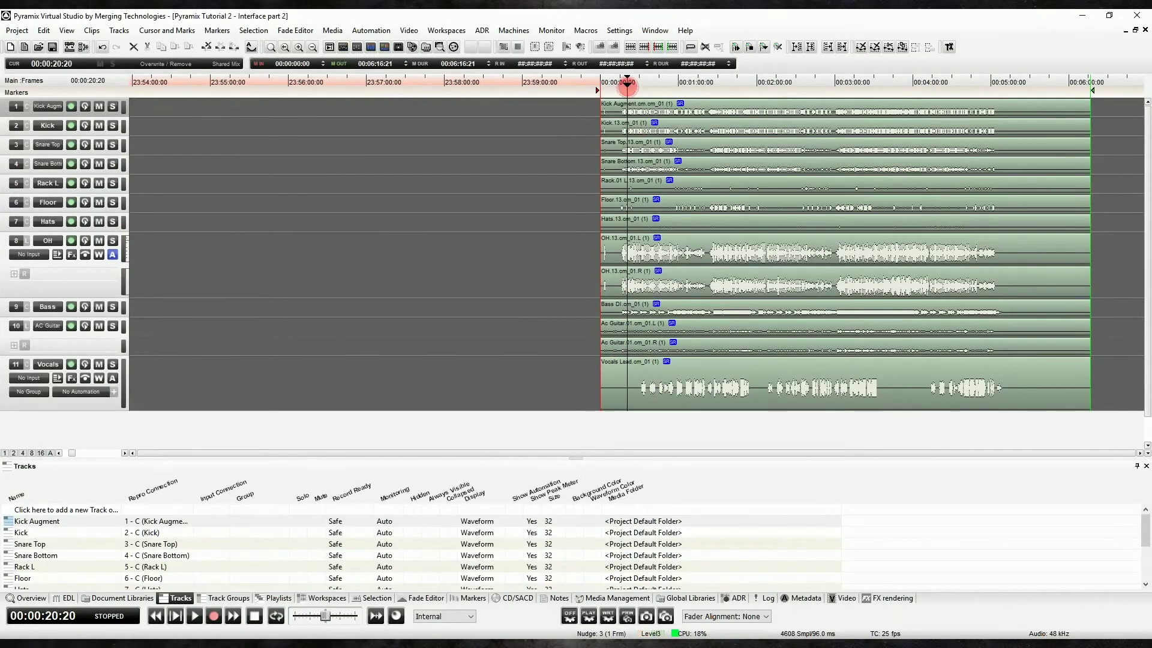
pyautogui.hotkey('alt', 'm')
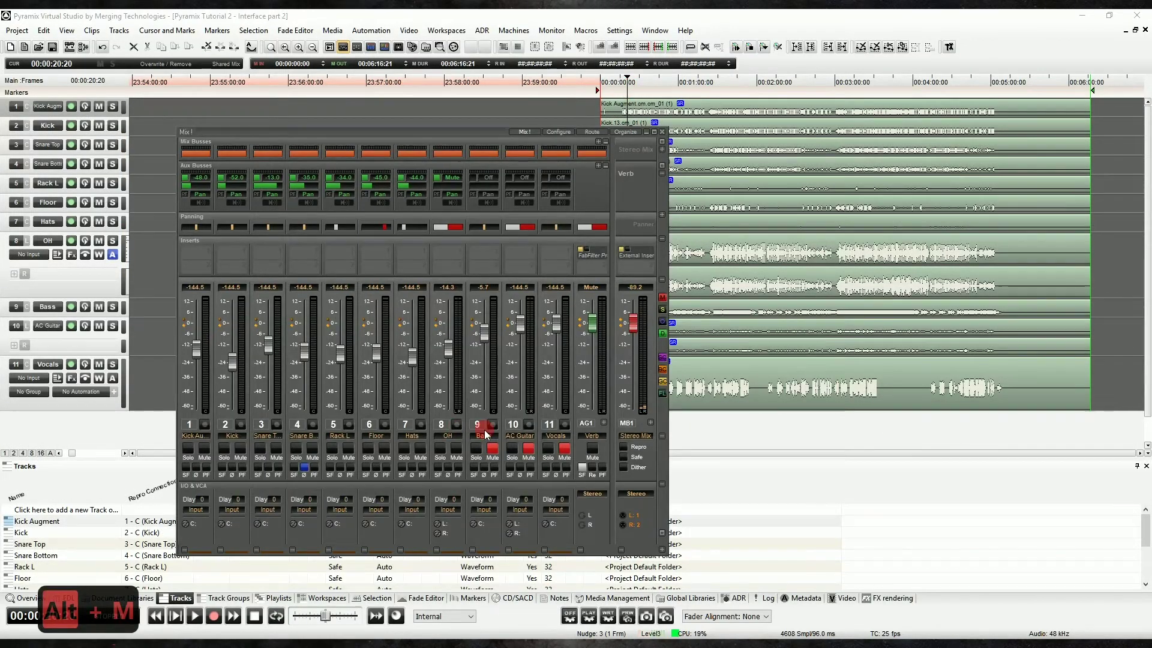
pyautogui.click(581, 467)
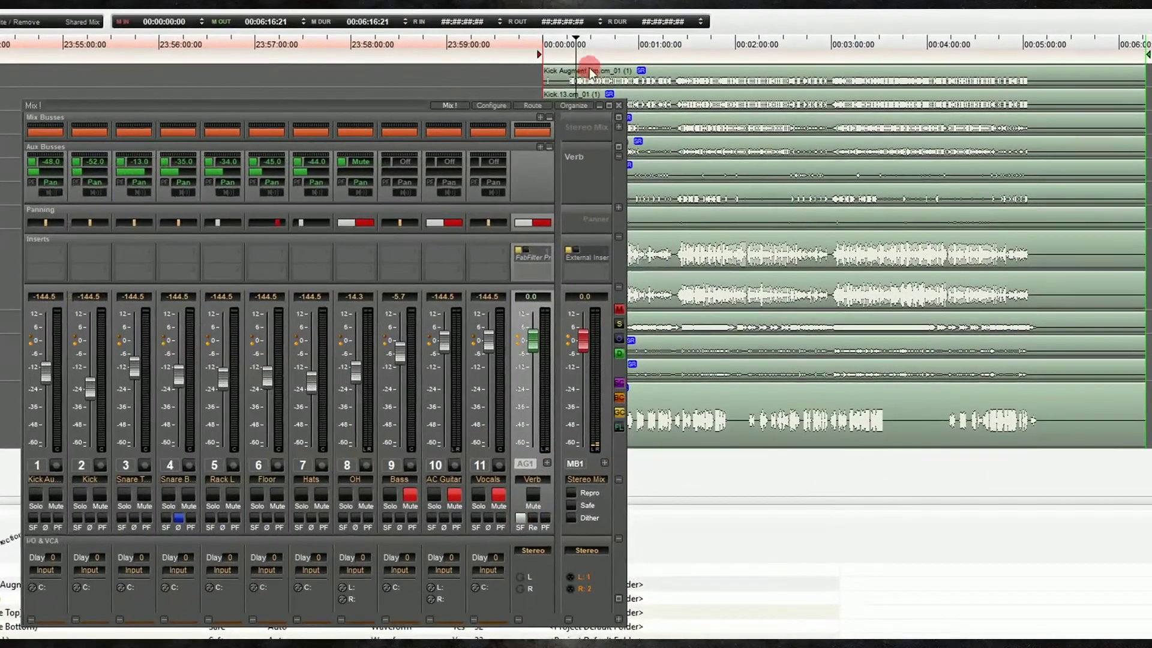
pyautogui.click(651, 85)
pyautogui.moveTo(606, 82); pyautogui.dragTo(642, 71)
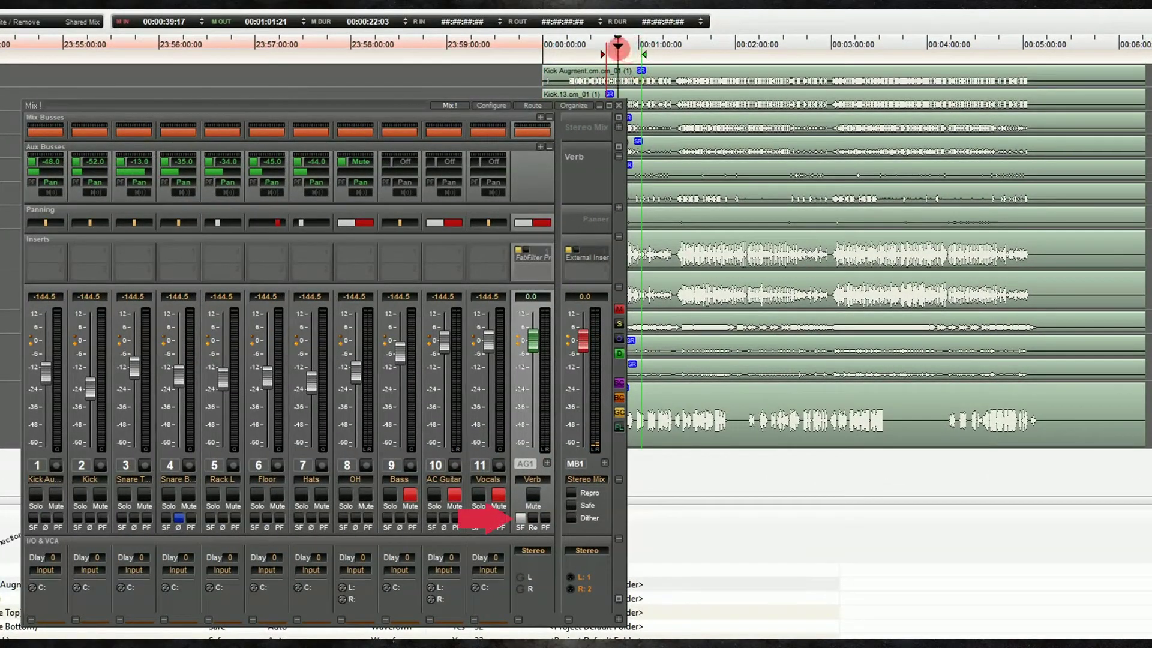
pyautogui.press('space')
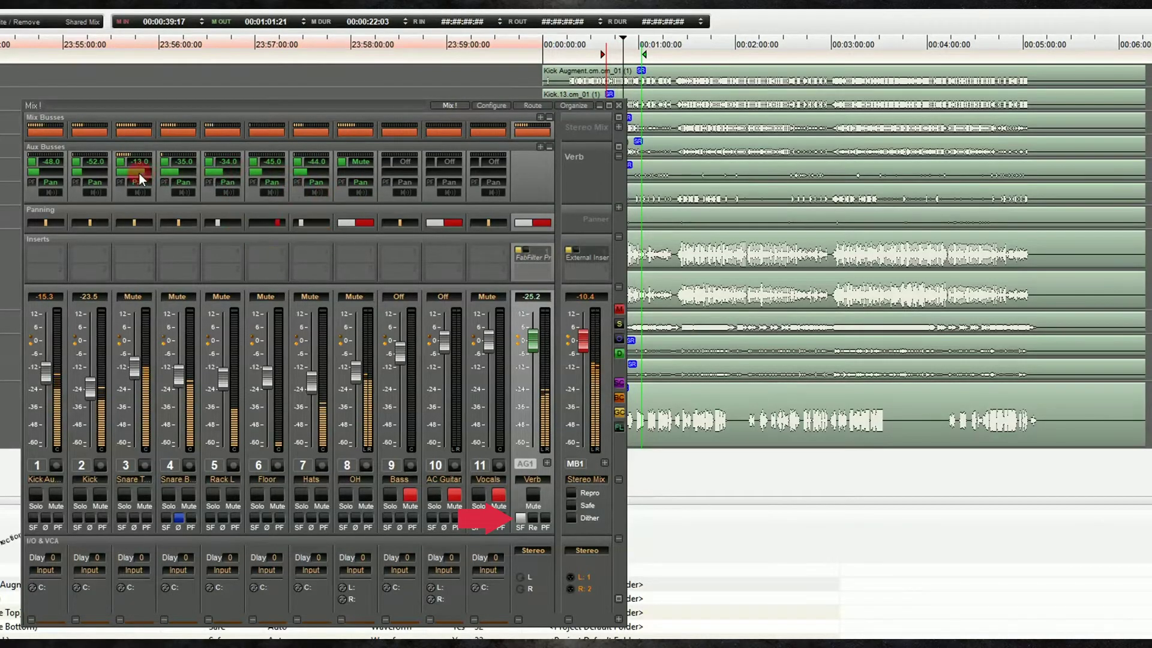
# - Lower Snare Top's reverb aux send from -13.0 to -22.0 dB
pyautogui.moveTo(139, 174); pyautogui.dragTo(132, 171)
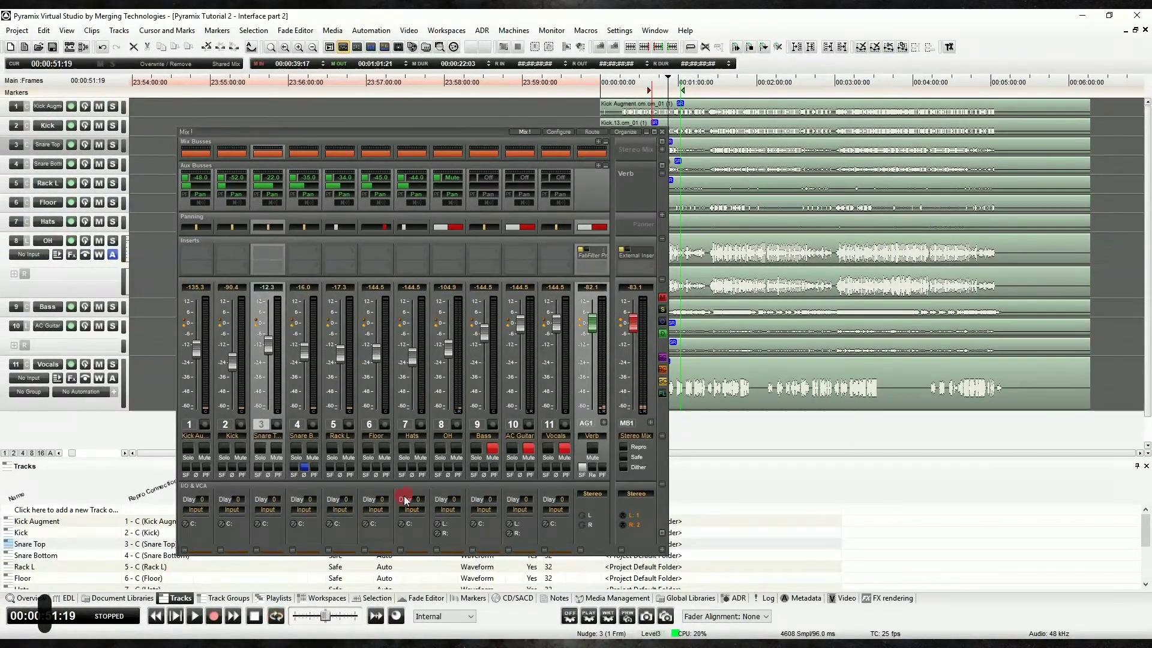
pyautogui.click(672, 383)
pyautogui.click(667, 91)
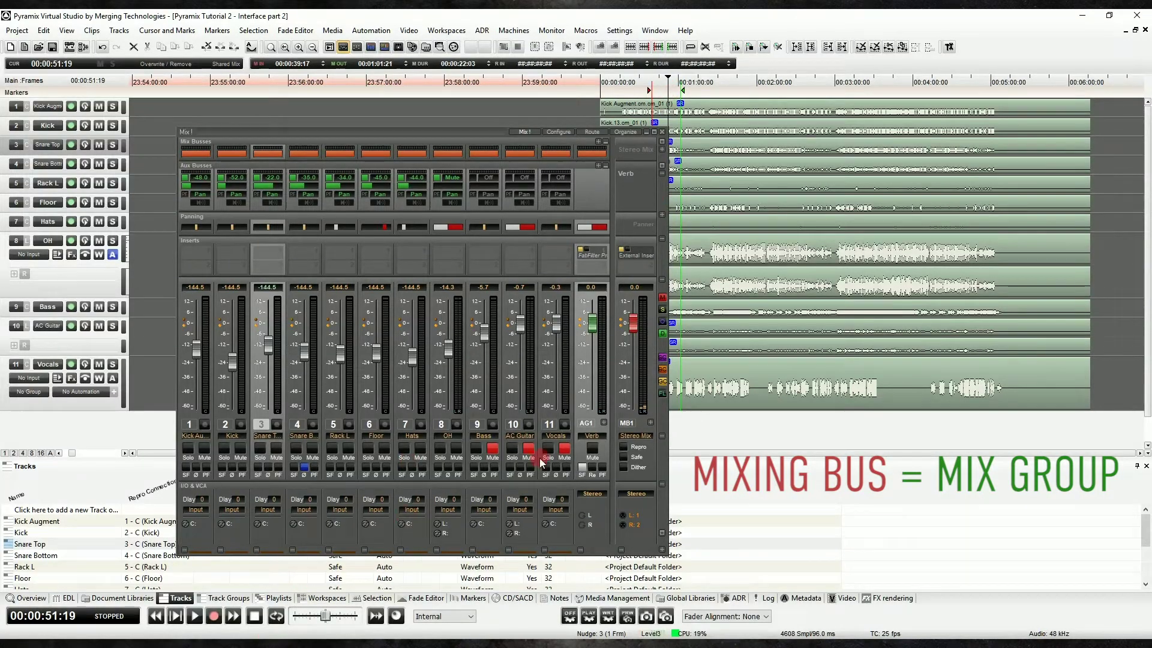
pyautogui.click(578, 274)
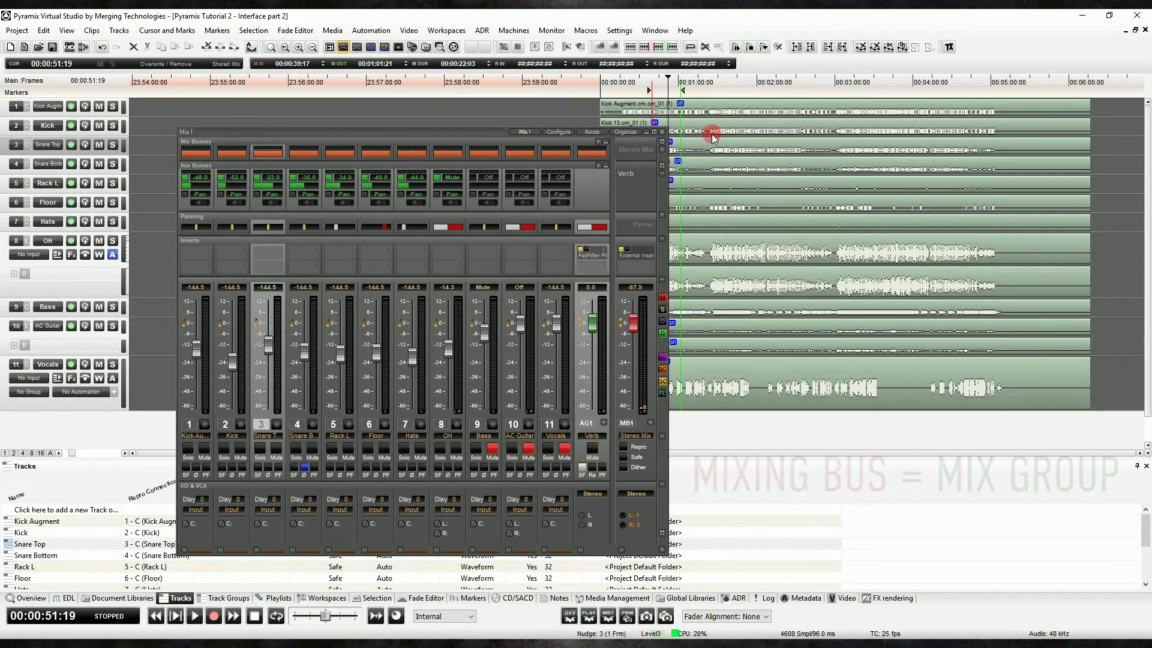
# - Create a stereo Mix Group bus, MG1, as a General Mixing Bus in Configure
pyautogui.click(558, 131)
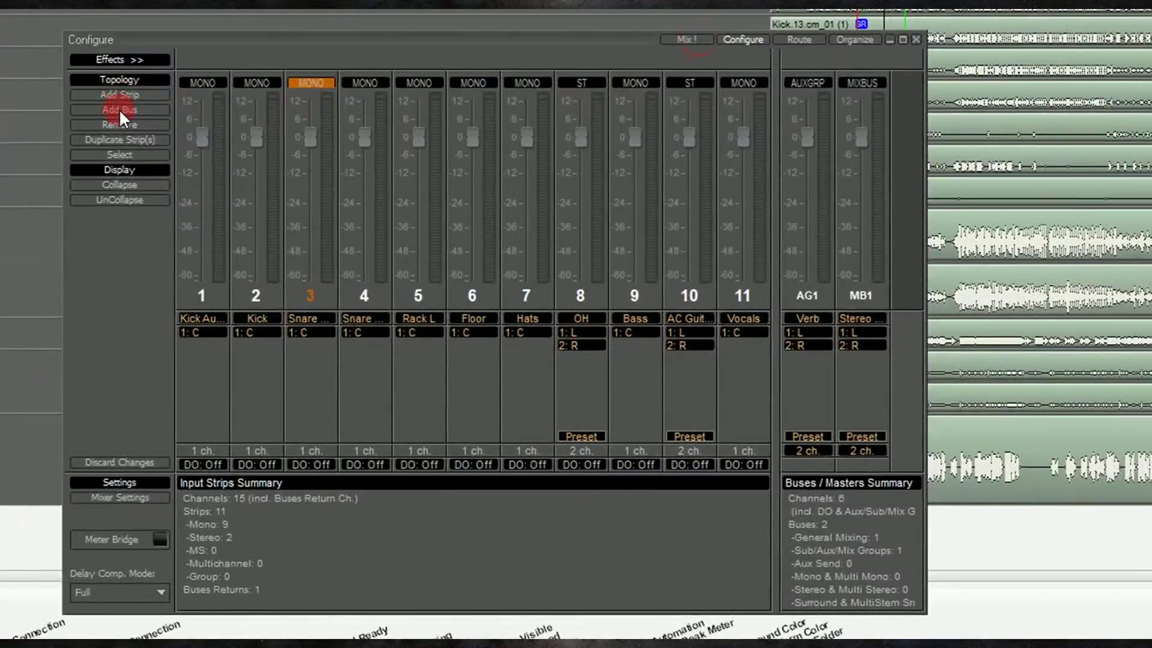
pyautogui.click(130, 117)
pyautogui.click(124, 128)
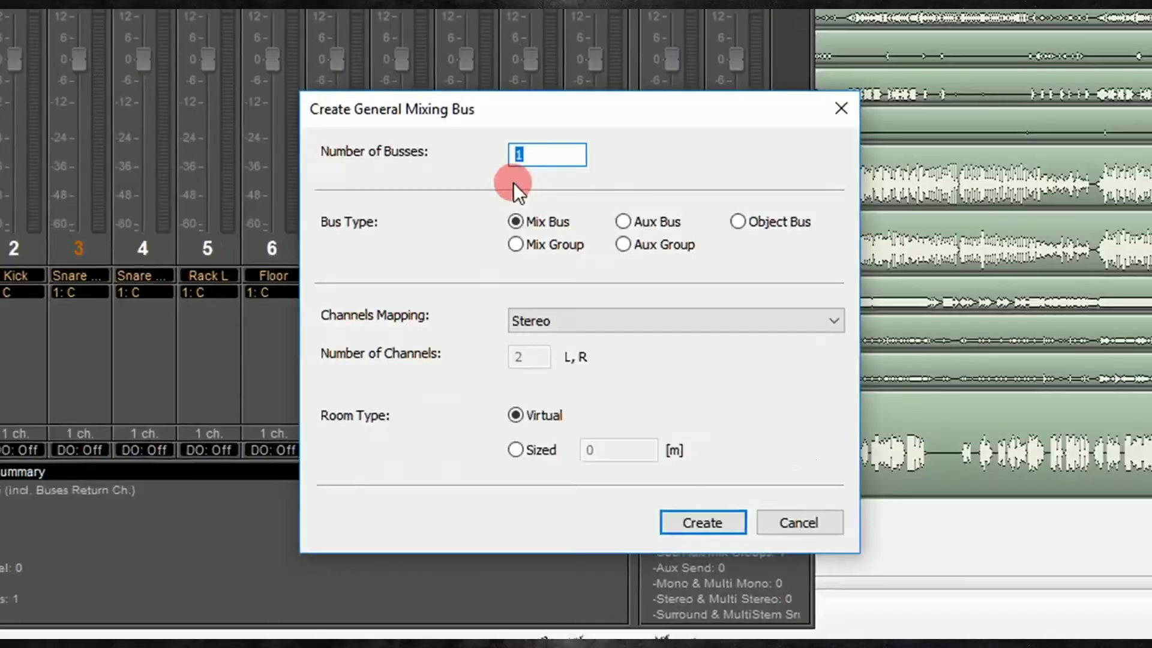
pyautogui.click(511, 243)
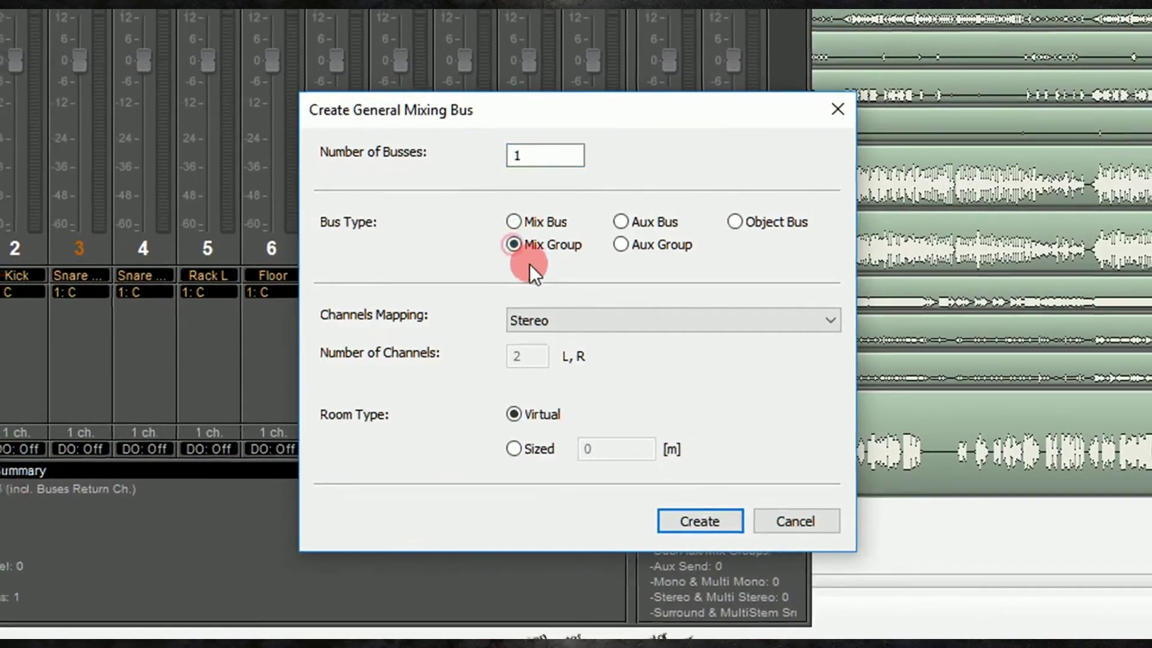
pyautogui.click(699, 522)
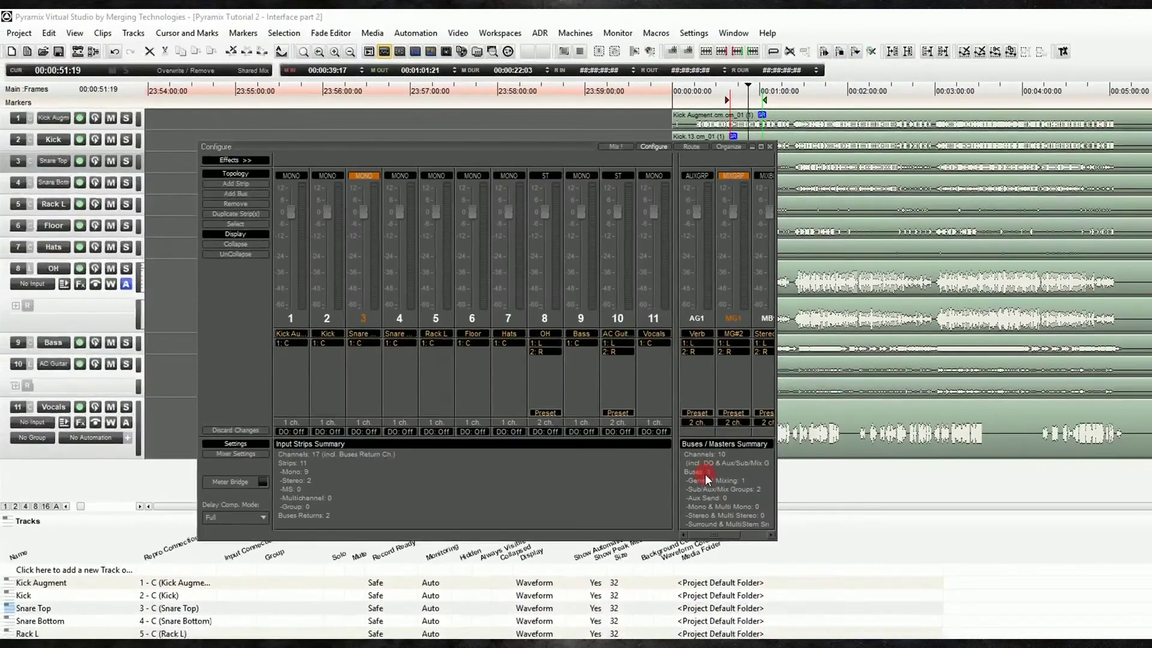
# - Back in the mixer view, rename the new MG1 mix group to Drums
pyautogui.click(614, 146)
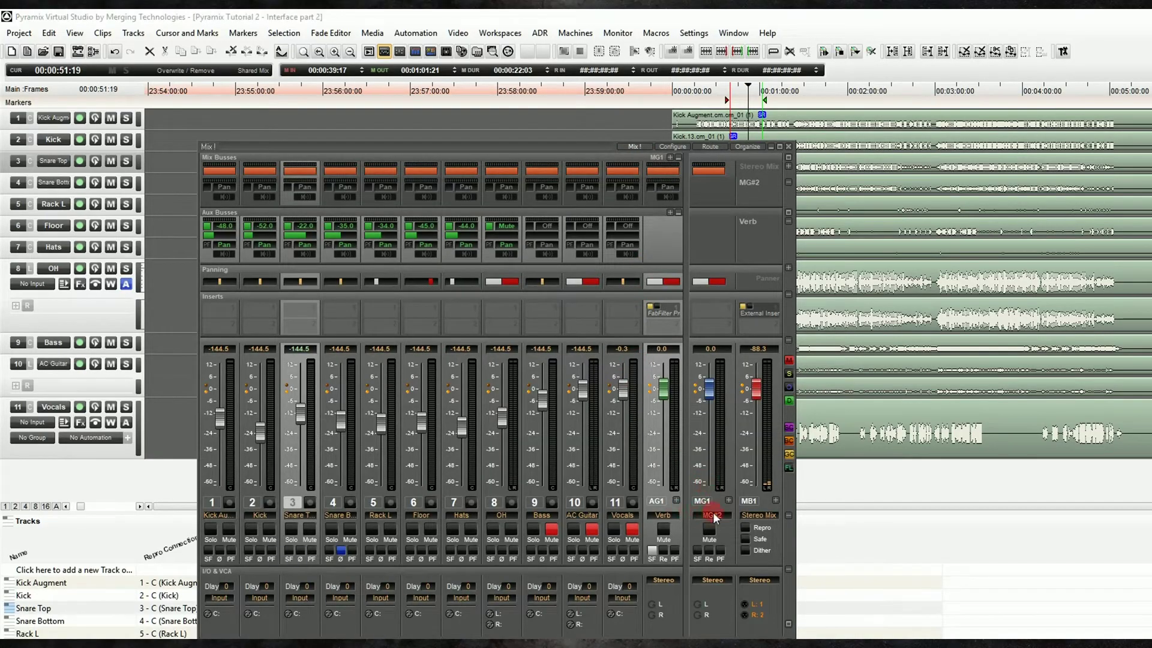
pyautogui.doubleClick(712, 515)
pyautogui.press('Return')
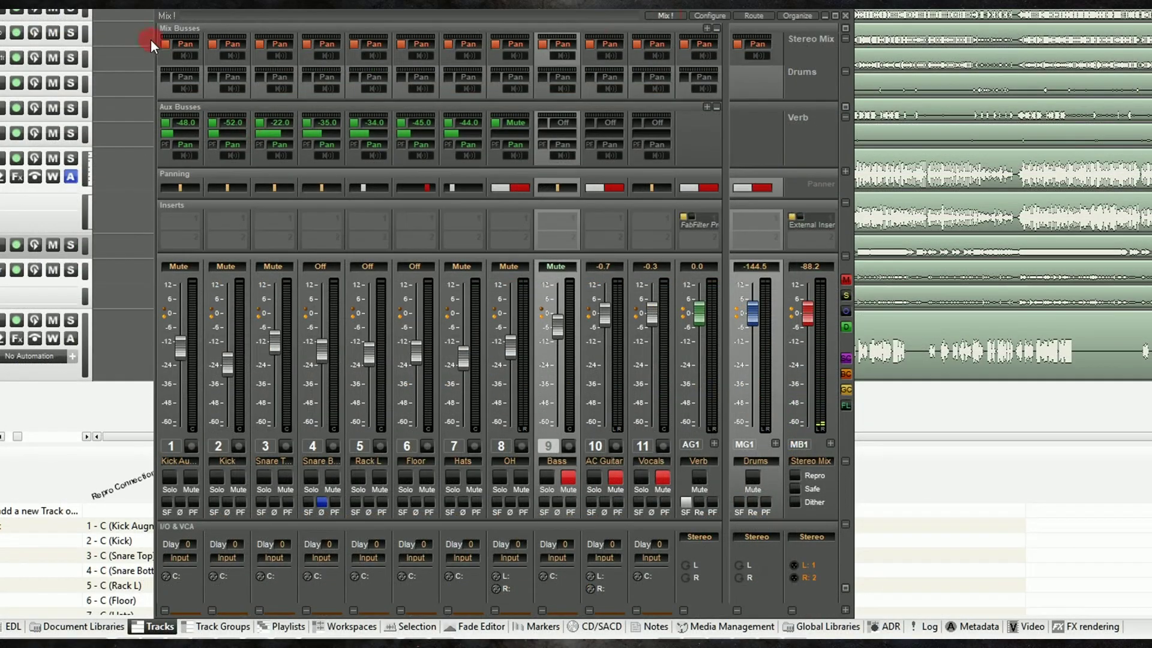
# - Assign drum channels 1–8 to the Drums bus and remove them from Stereo Mix
pyautogui.click(171, 445)
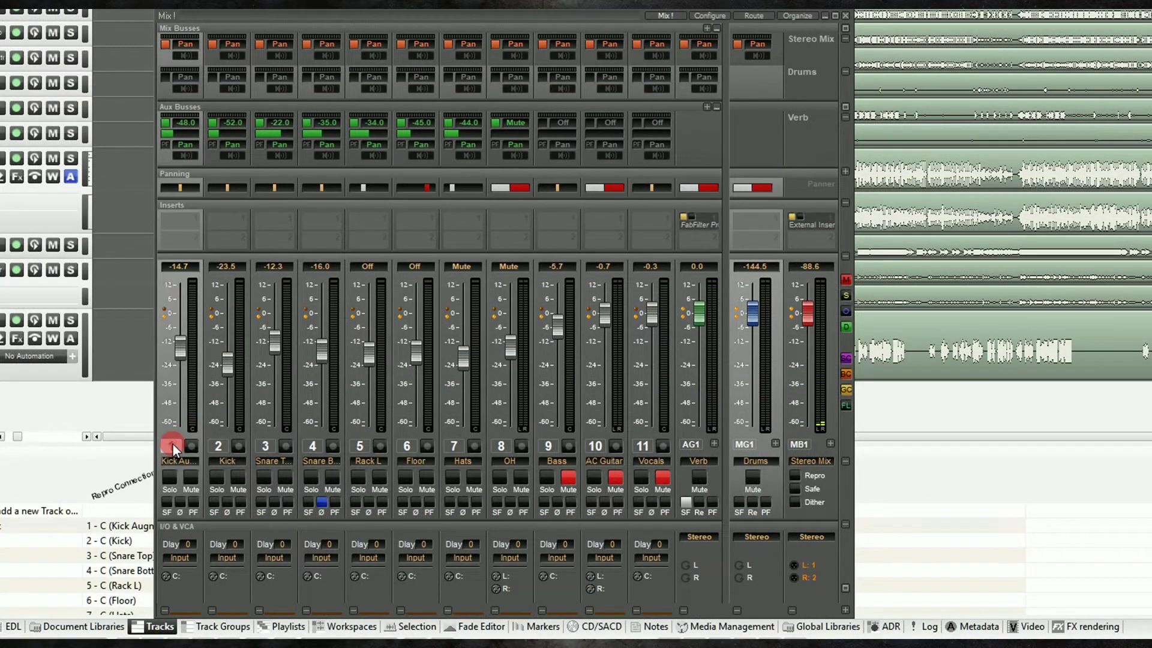
pyautogui.keyDown('shift'); pyautogui.click(501, 446); pyautogui.keyUp('shift')
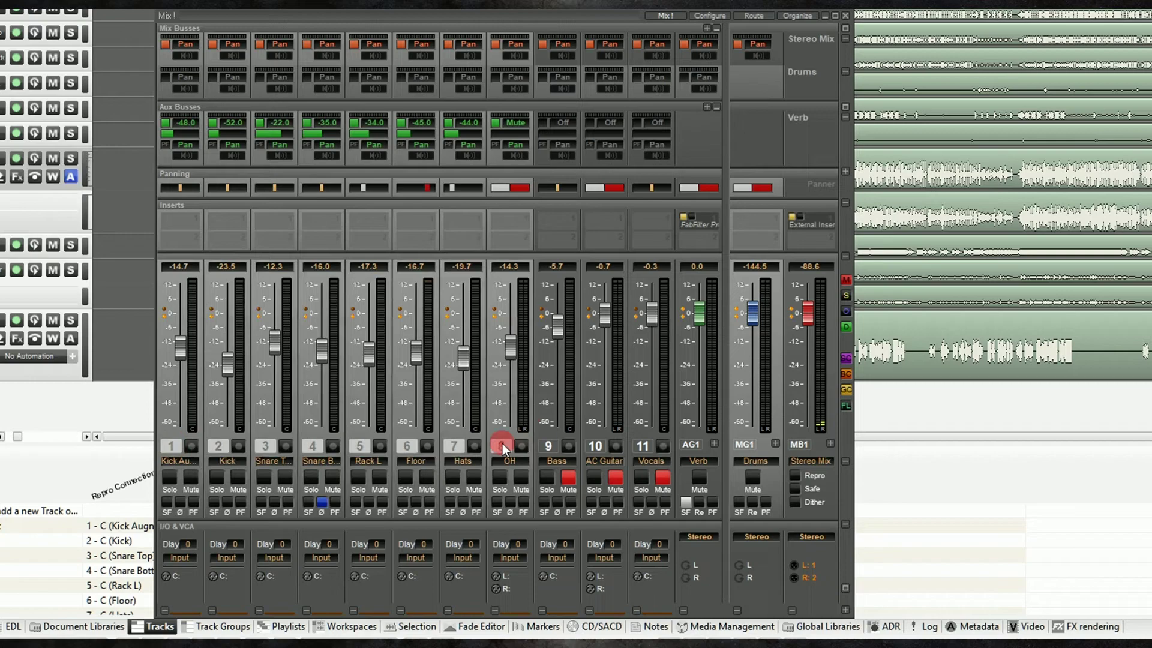
pyautogui.click(167, 44)
pyautogui.click(164, 74)
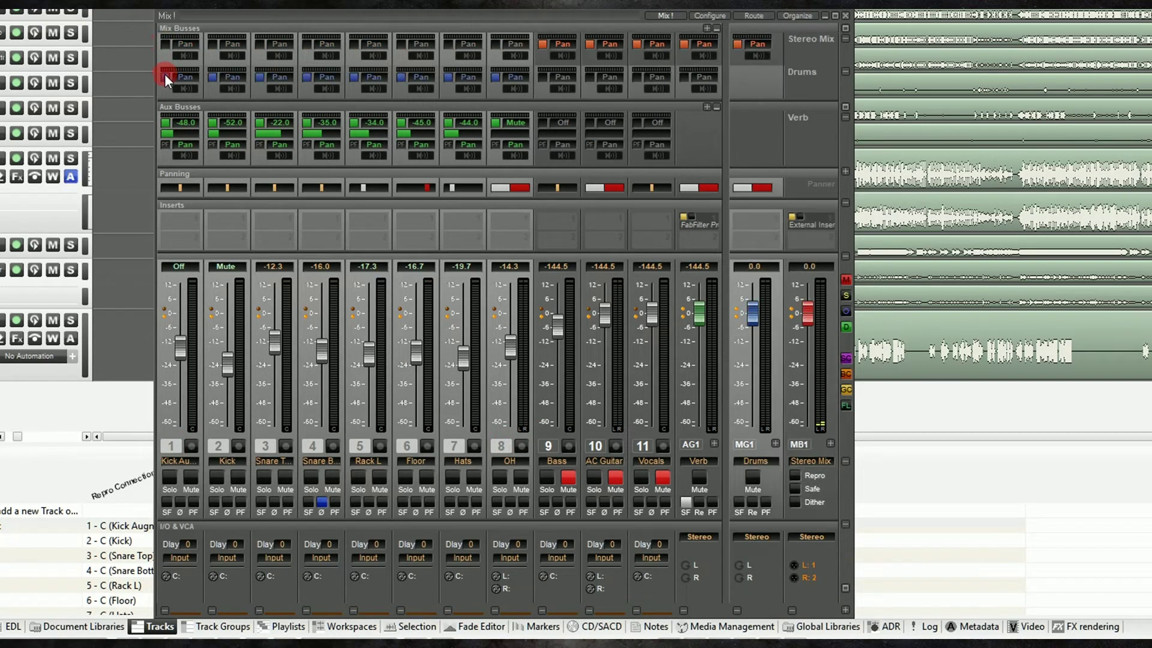
pyautogui.click(823, 345)
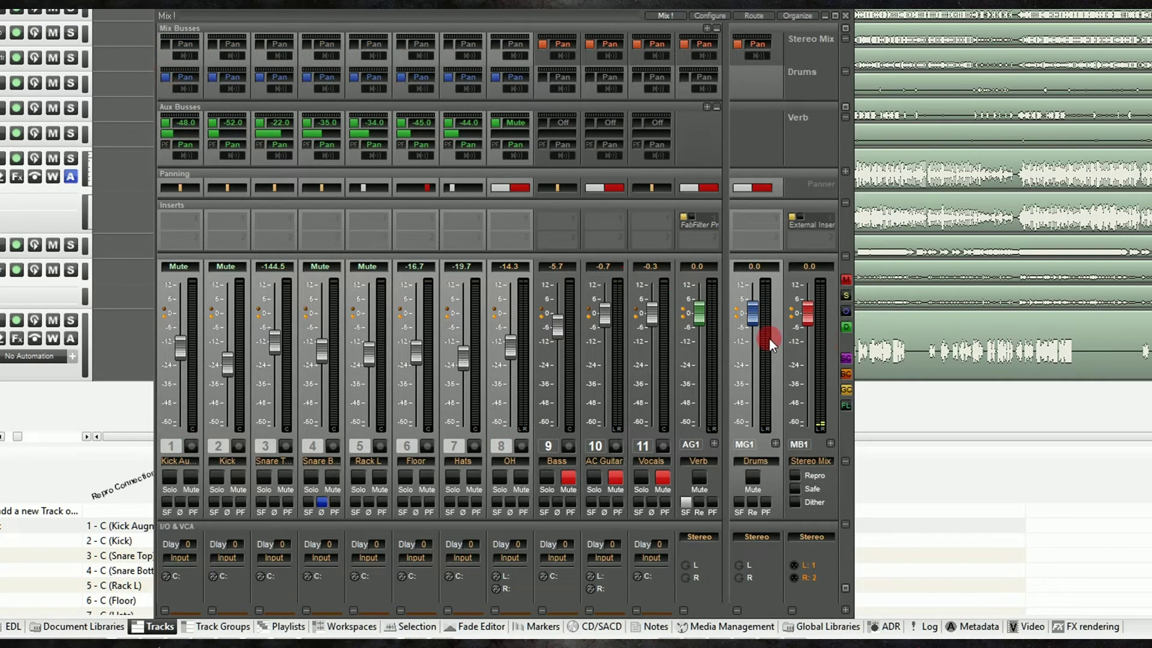
pyautogui.click(754, 318)
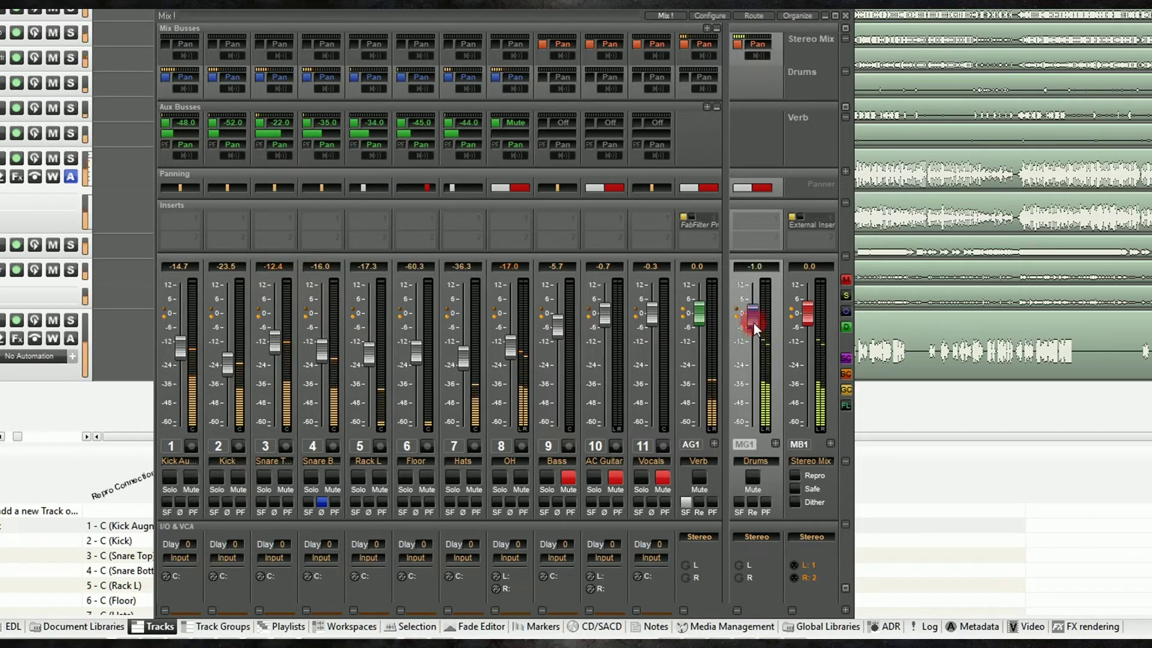
# - Insert the VS3 Dynamics processor on the Drums MG1 bus and open its settings window
pyautogui.click(747, 223)
pyautogui.click(765, 262)
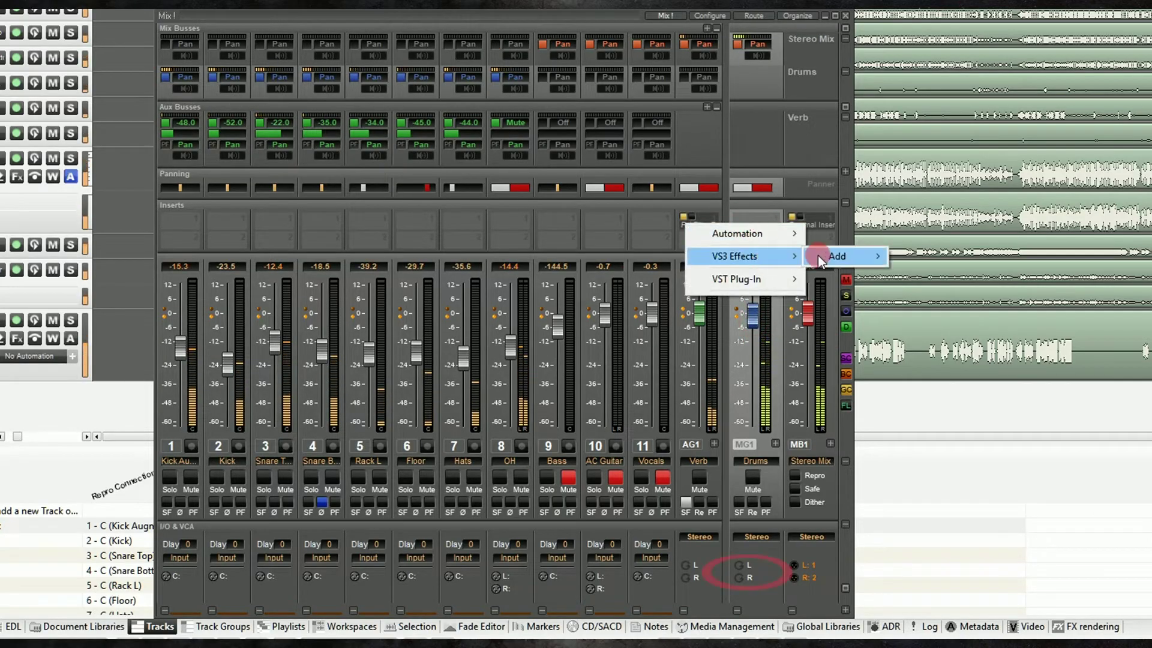
pyautogui.click(819, 258)
pyautogui.click(918, 274)
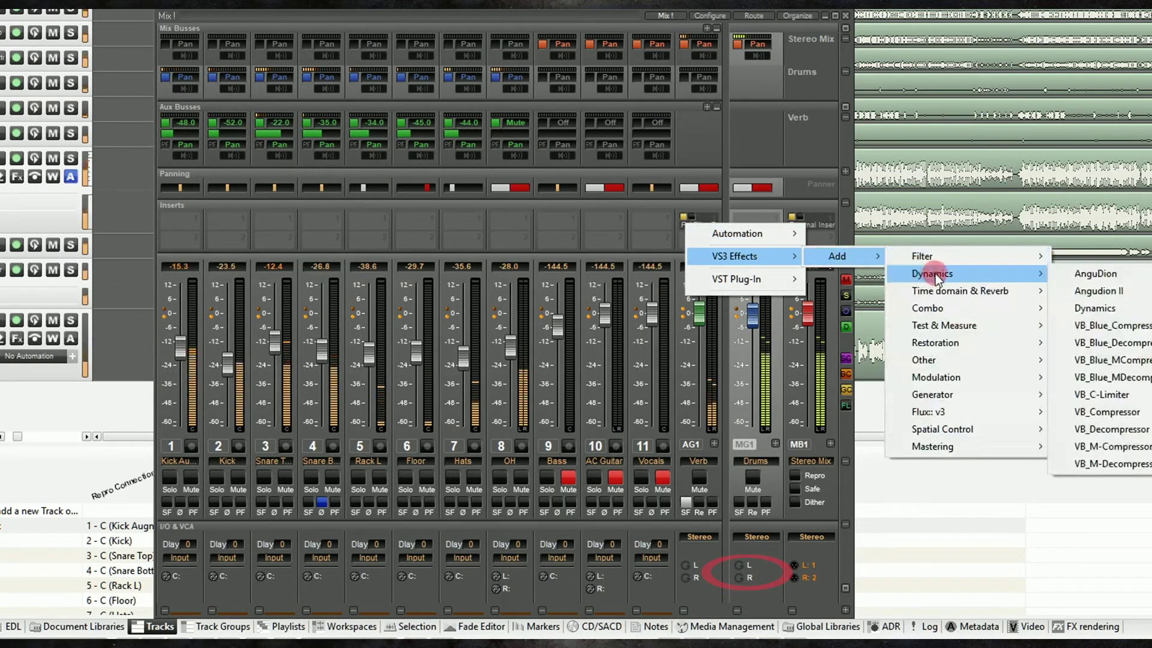
pyautogui.click(1081, 308)
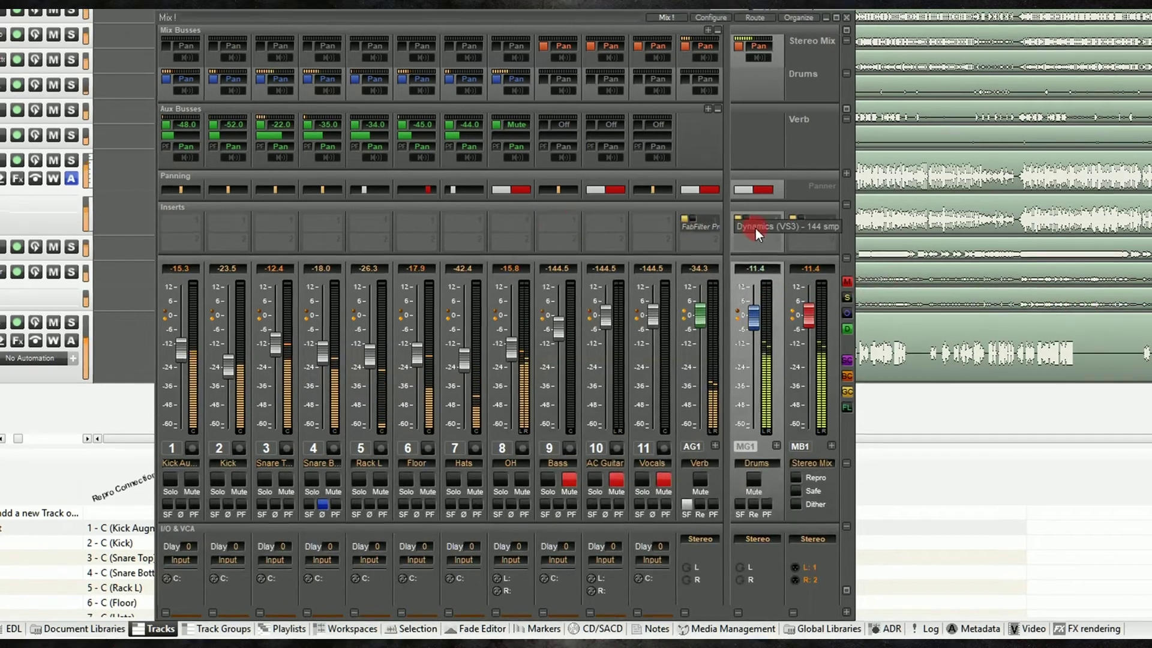
pyautogui.click(755, 223)
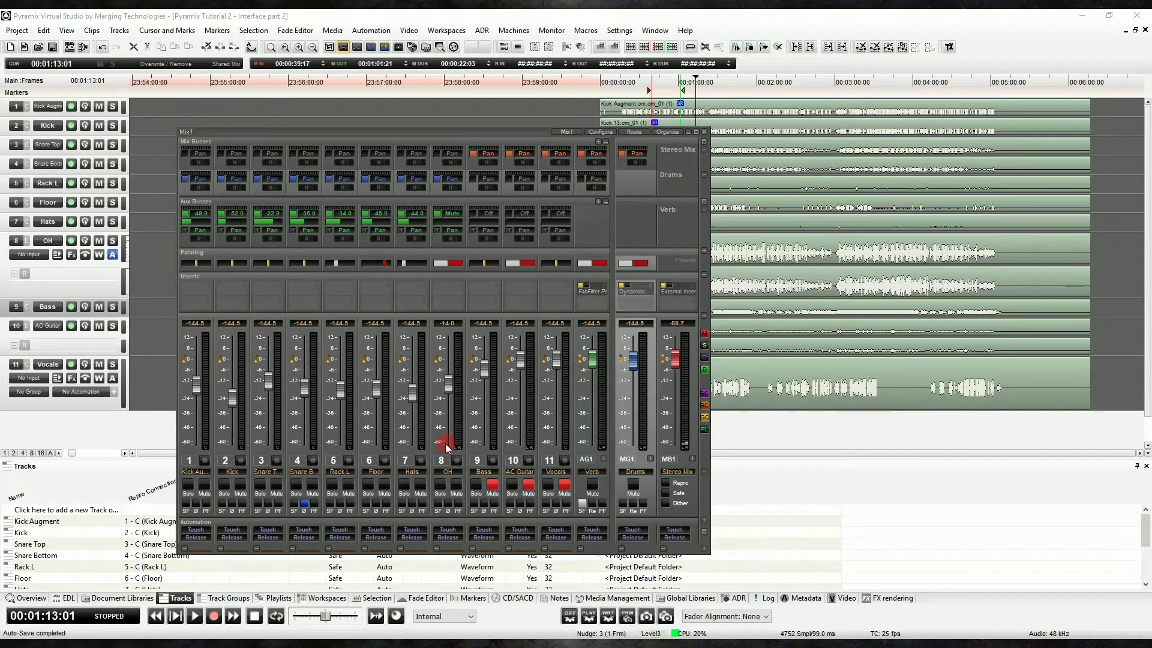
# - Add a single VCA/Group strip, G1, beside the Vocals channel via Strip > Add
pyautogui.click(112, 257)
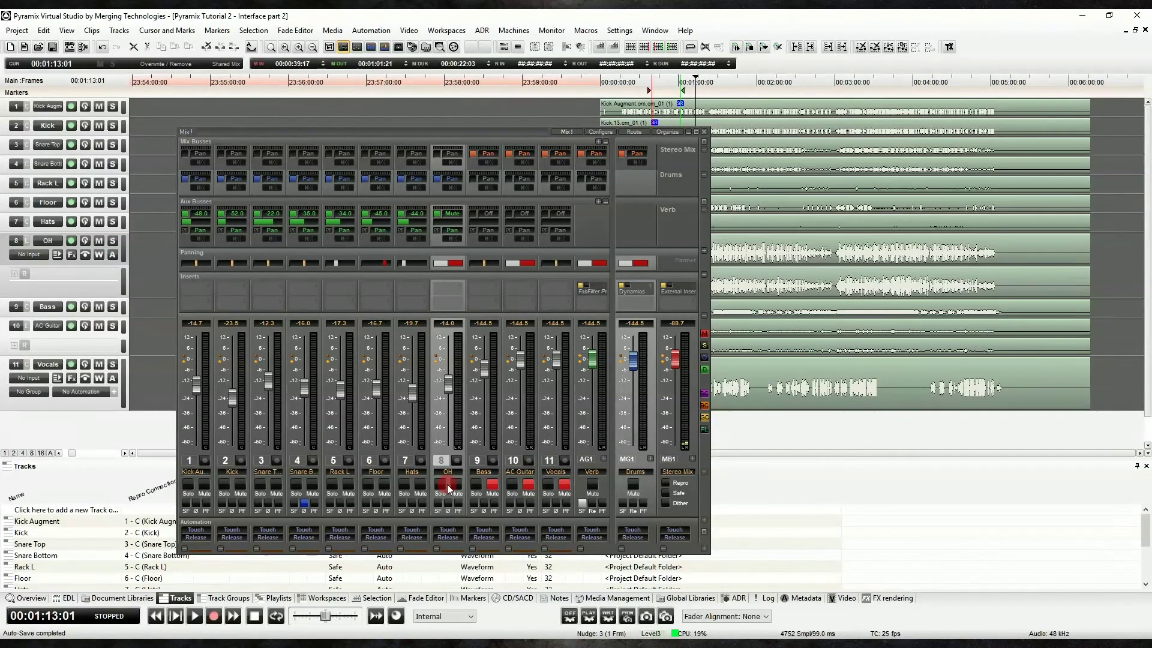
pyautogui.rightClick(444, 441)
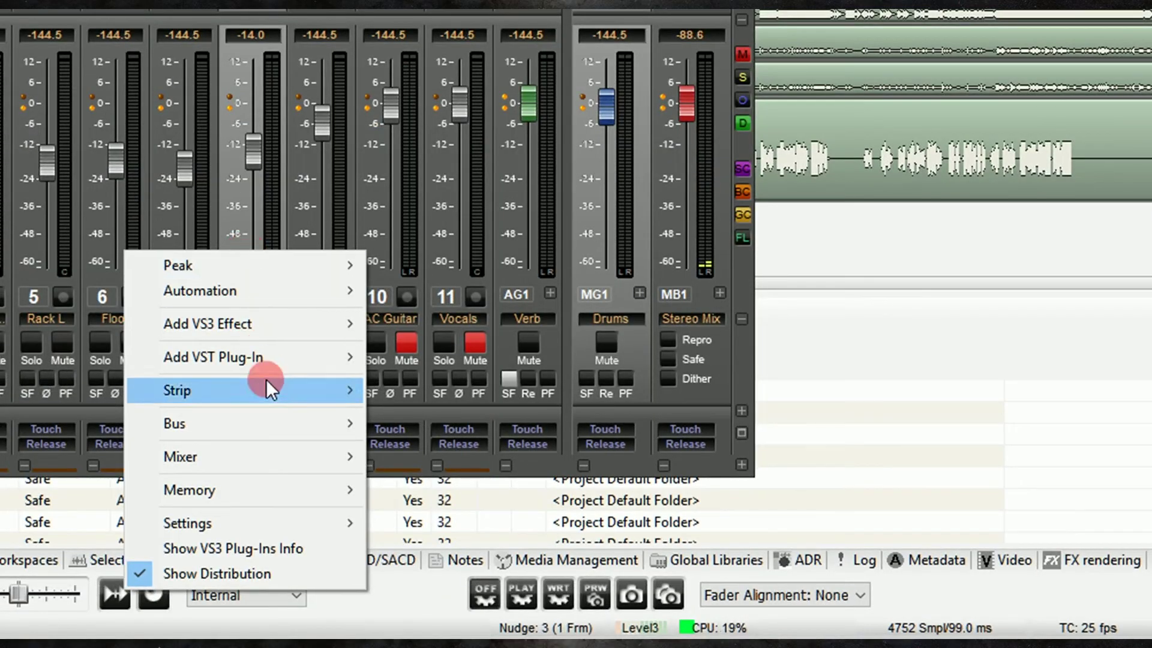
pyautogui.moveTo(266, 384)
pyautogui.moveTo(433, 420)
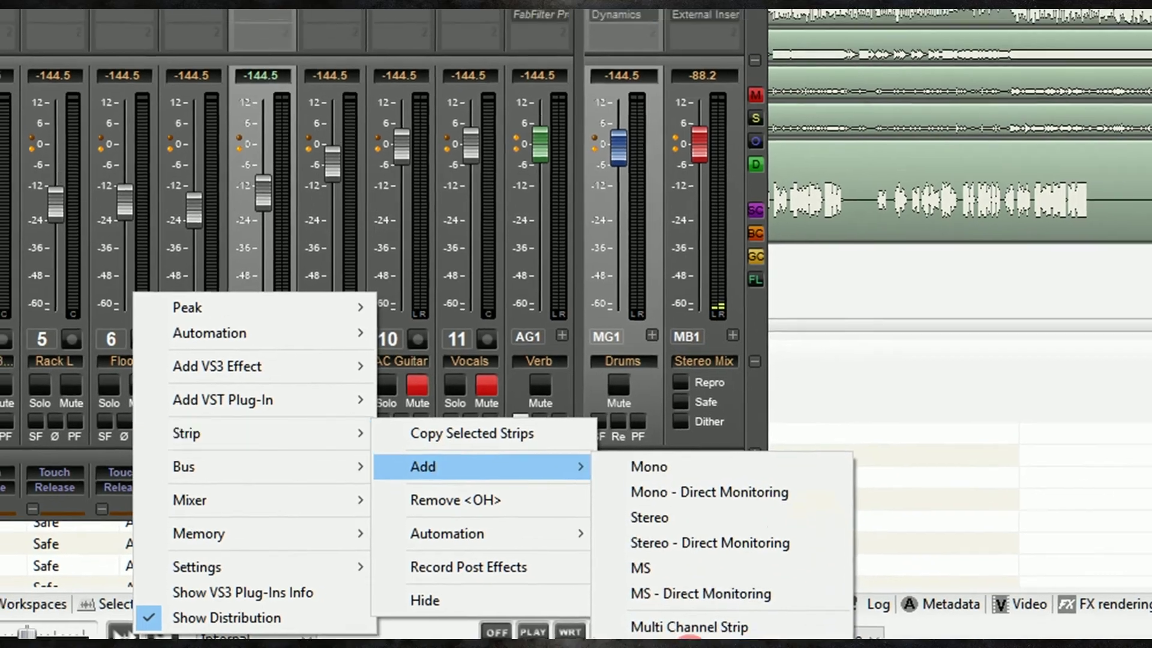
pyautogui.click(676, 582)
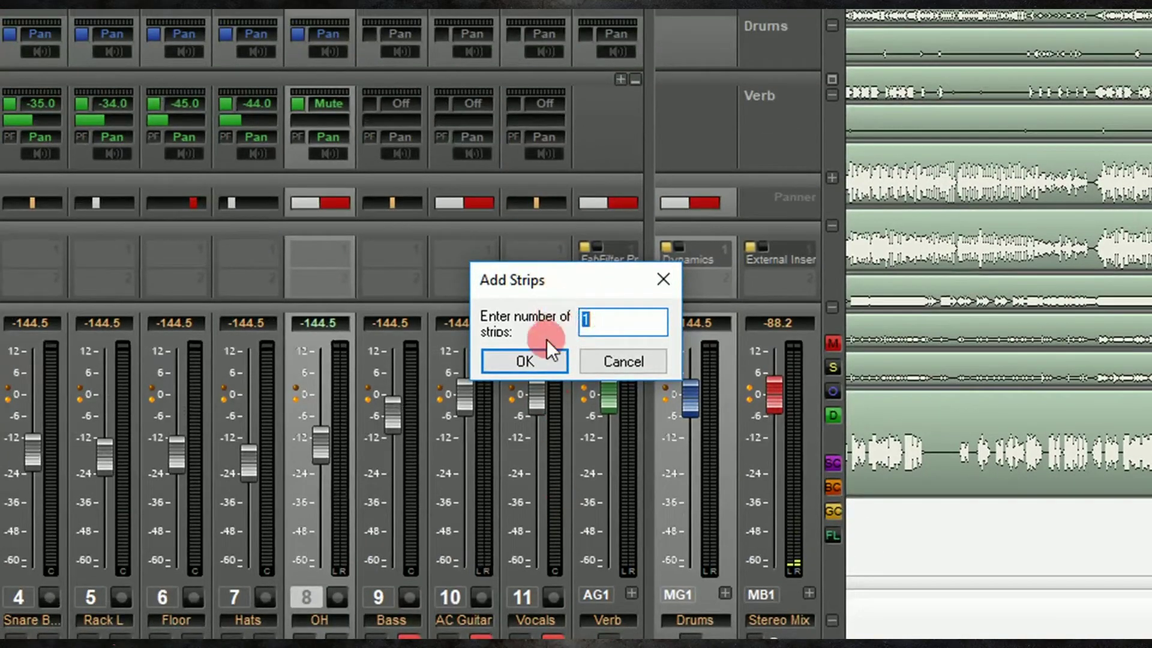
pyautogui.click(531, 362)
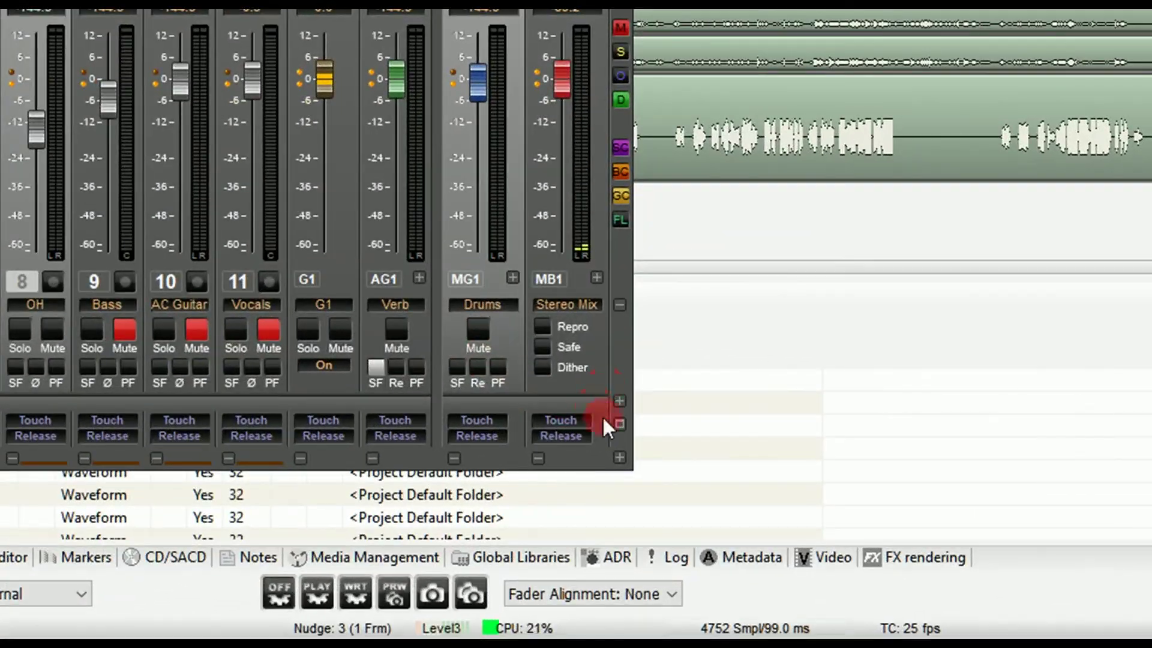
# - Show the I/O & VCA section and rename the G1 strip to 'Drums VCA'
pyautogui.click(618, 400)
pyautogui.click(654, 420)
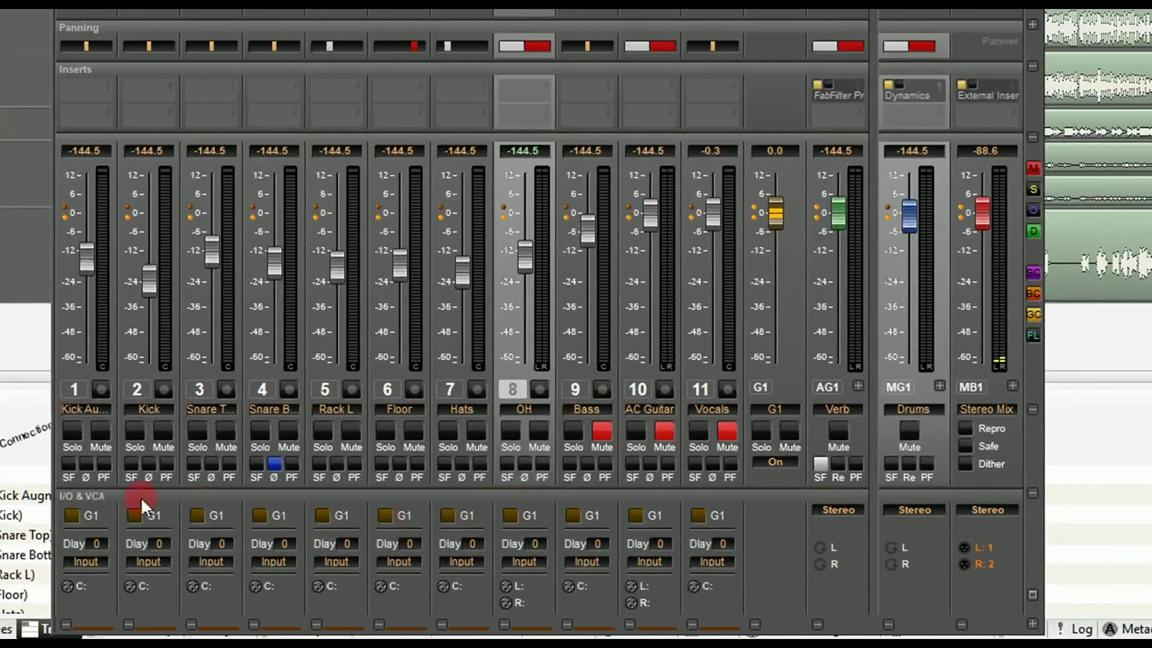
pyautogui.doubleClick(767, 409)
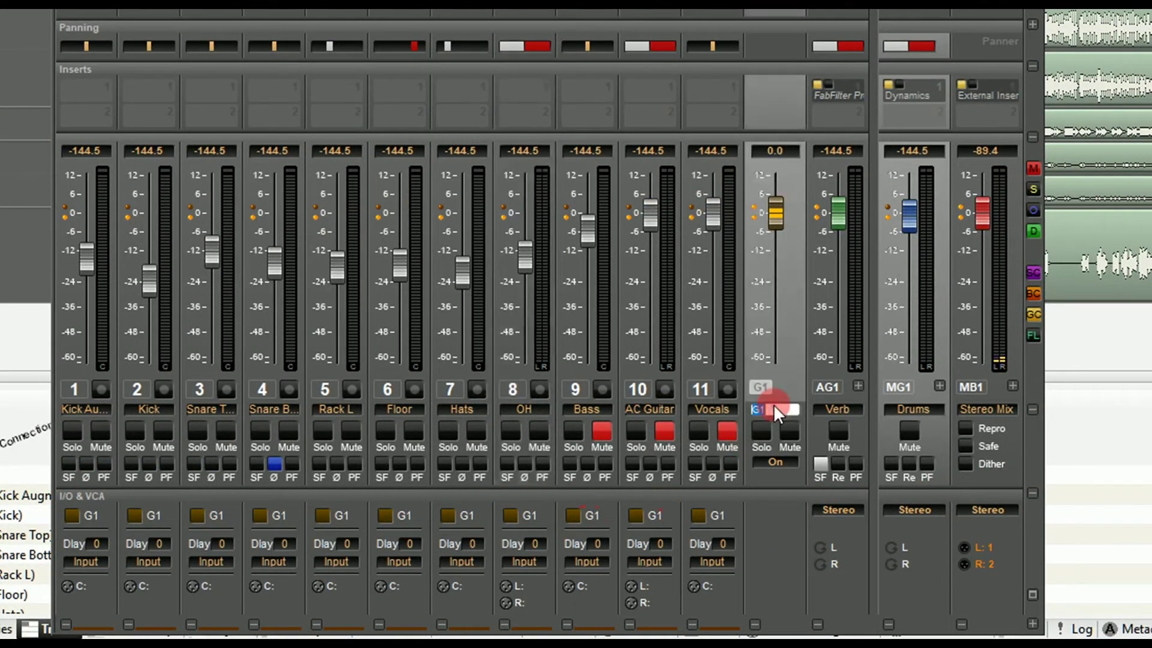
pyautogui.write('Drums VCA')
pyautogui.press('Return')
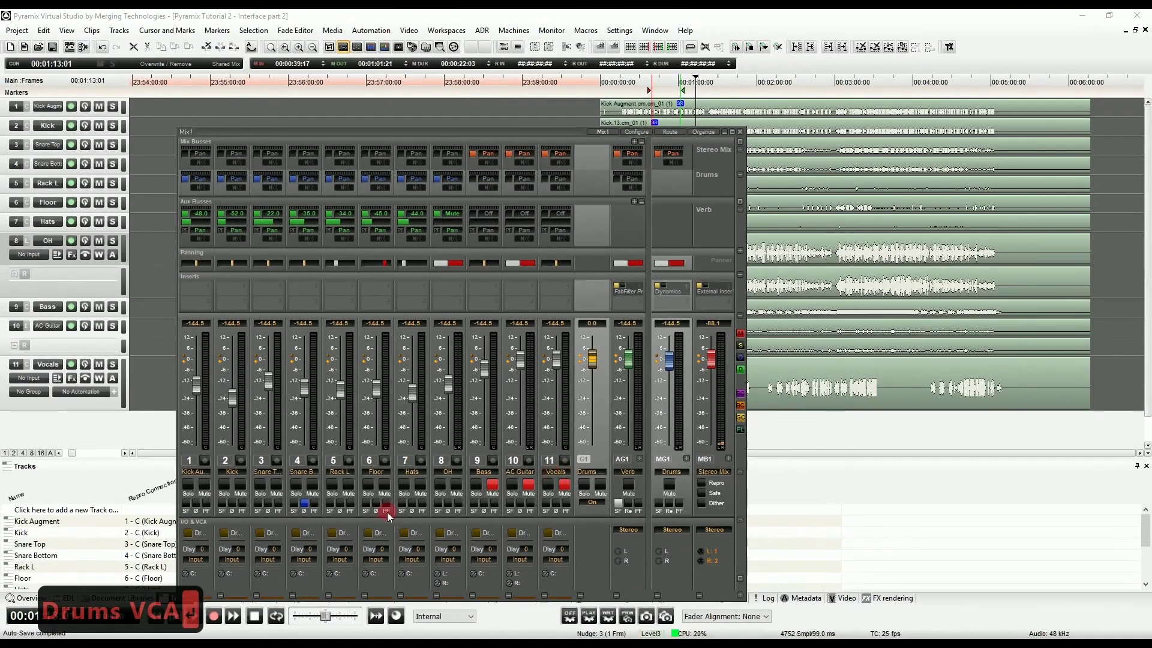
# - Assign drum strips 1–8, Kick Augment through the last drum, to the Drums VCA
pyautogui.click(190, 461)
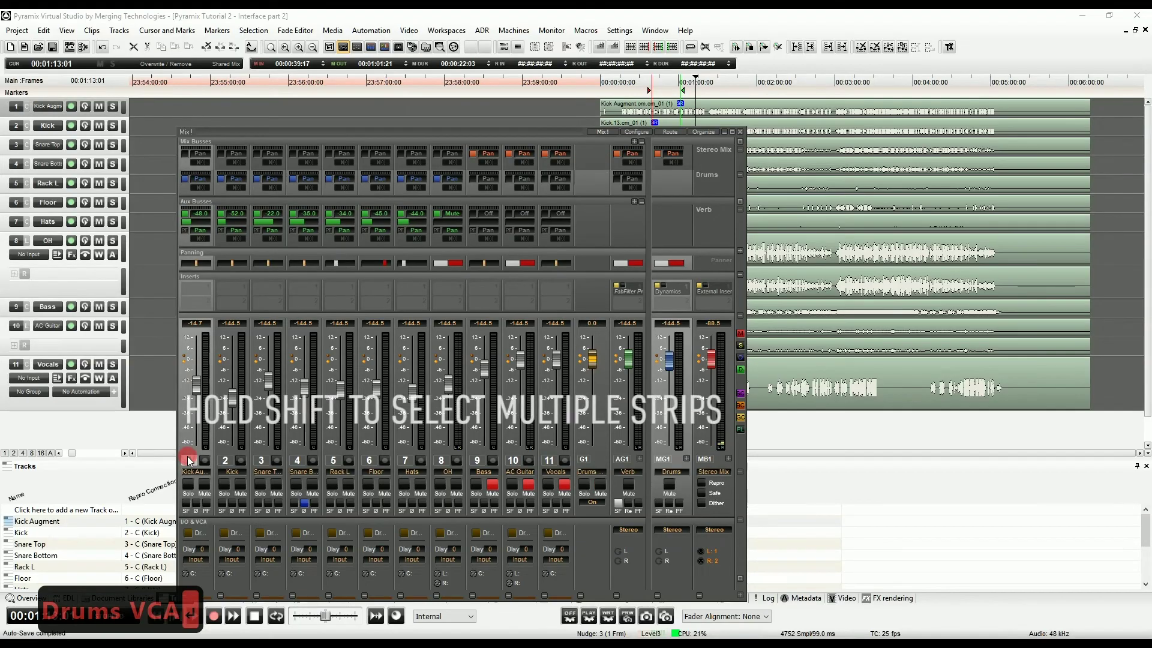
pyautogui.keyDown('shift'); pyautogui.click(440, 460); pyautogui.keyUp('shift')
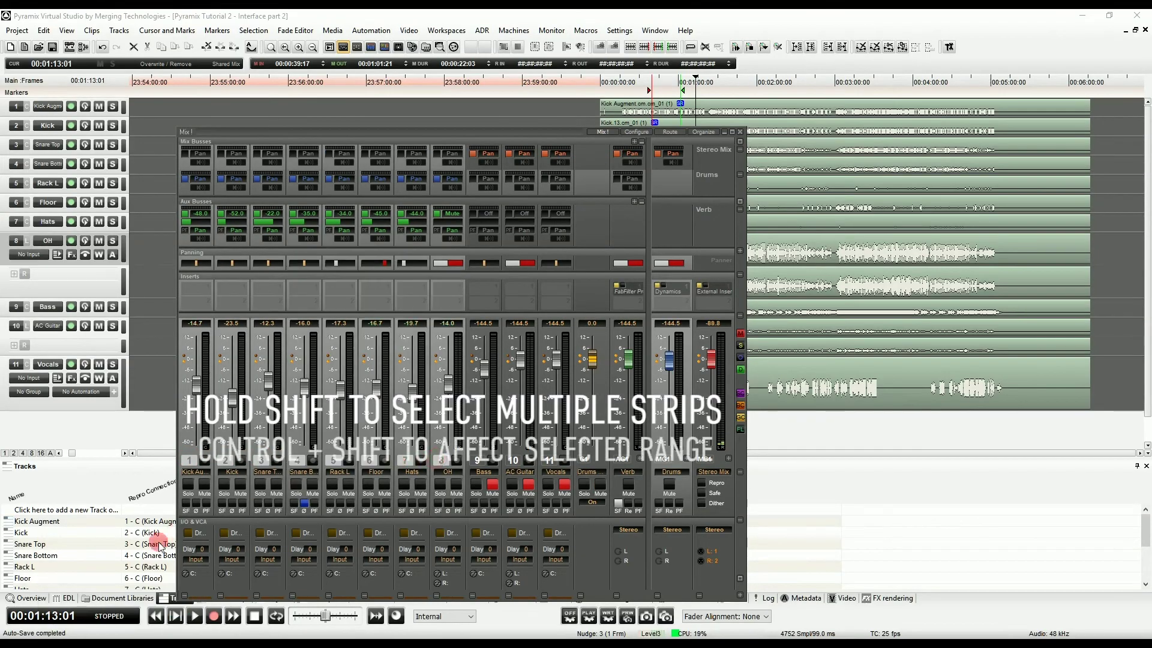
pyautogui.keyDown('ctrl'); pyautogui.keyDown('shift'); pyautogui.click(185, 533); pyautogui.keyUp('shift'); pyautogui.keyUp('ctrl')
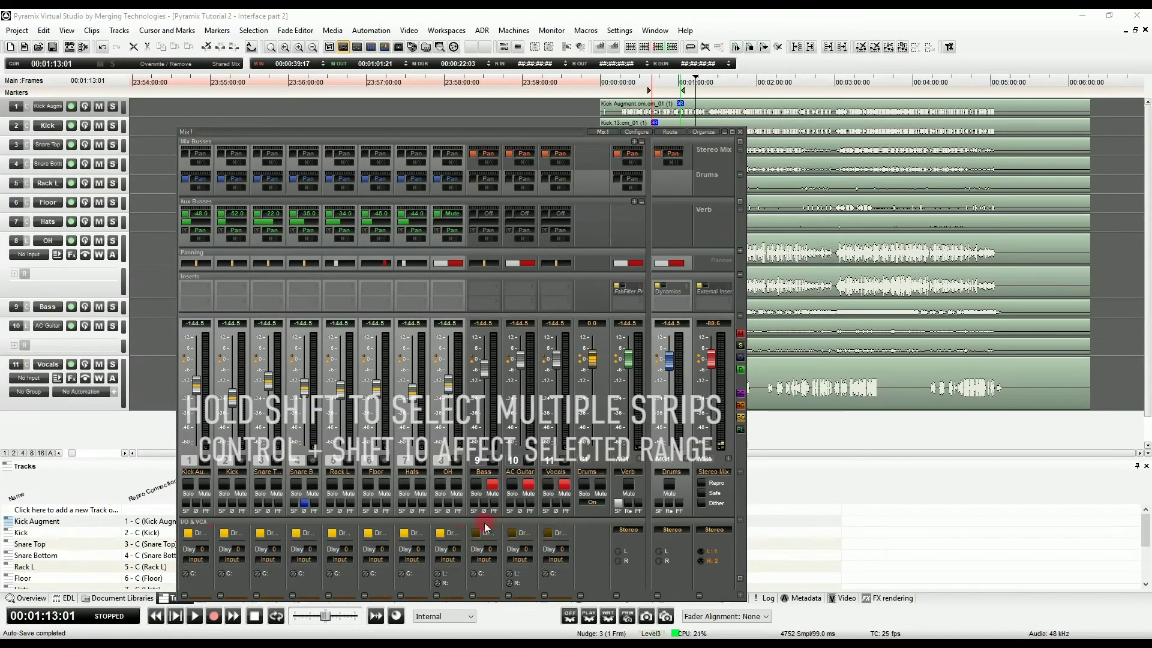
pyautogui.click(474, 403)
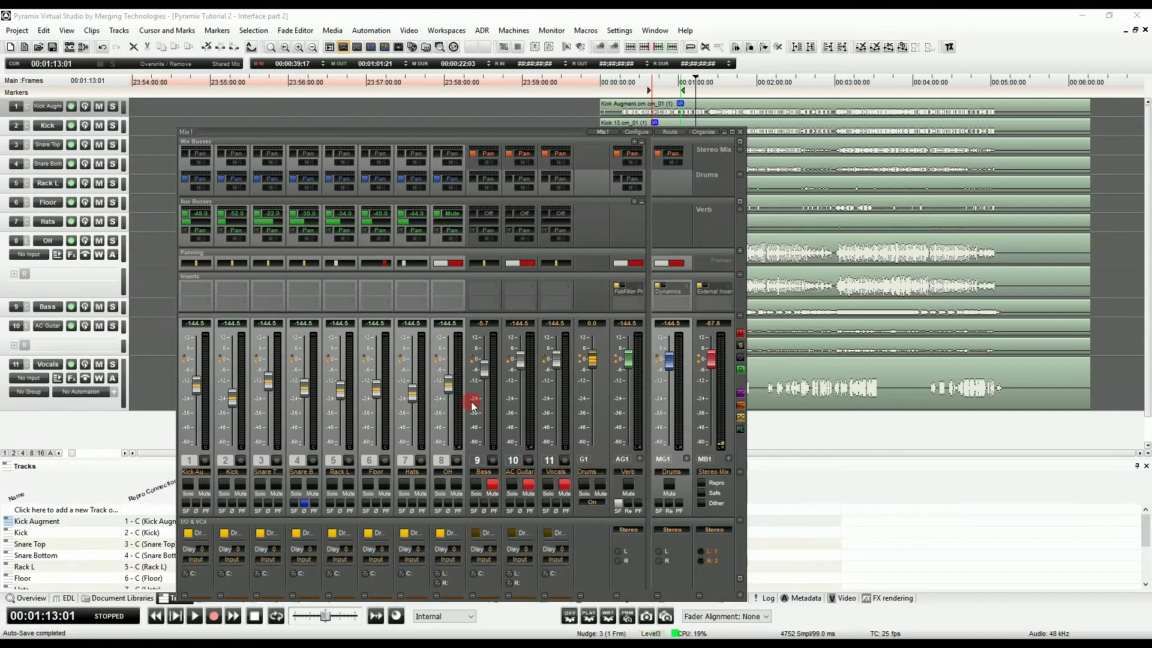
# - Try the VCA and Drums bus faders and raise the Hats level to -9.3
pyautogui.moveTo(591, 361)
pyautogui.mouseDown()
pyautogui.moveTo(591, 380)
pyautogui.moveTo(591, 347)
pyautogui.moveTo(591, 386)
pyautogui.moveTo(590, 355)
pyautogui.mouseUp()
pyautogui.click(503, 374)
pyautogui.moveTo(413, 394); pyautogui.dragTo(416, 378)
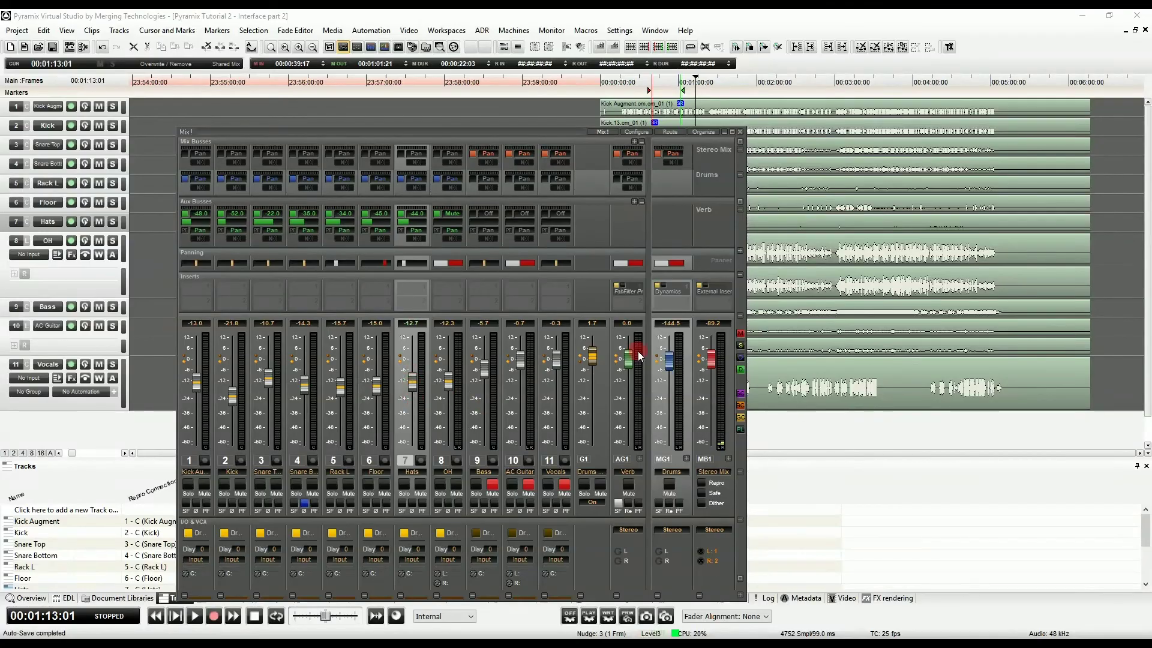
pyautogui.moveTo(669, 360)
pyautogui.mouseDown()
pyautogui.moveTo(666, 384)
pyautogui.moveTo(669, 368)
pyautogui.mouseUp()
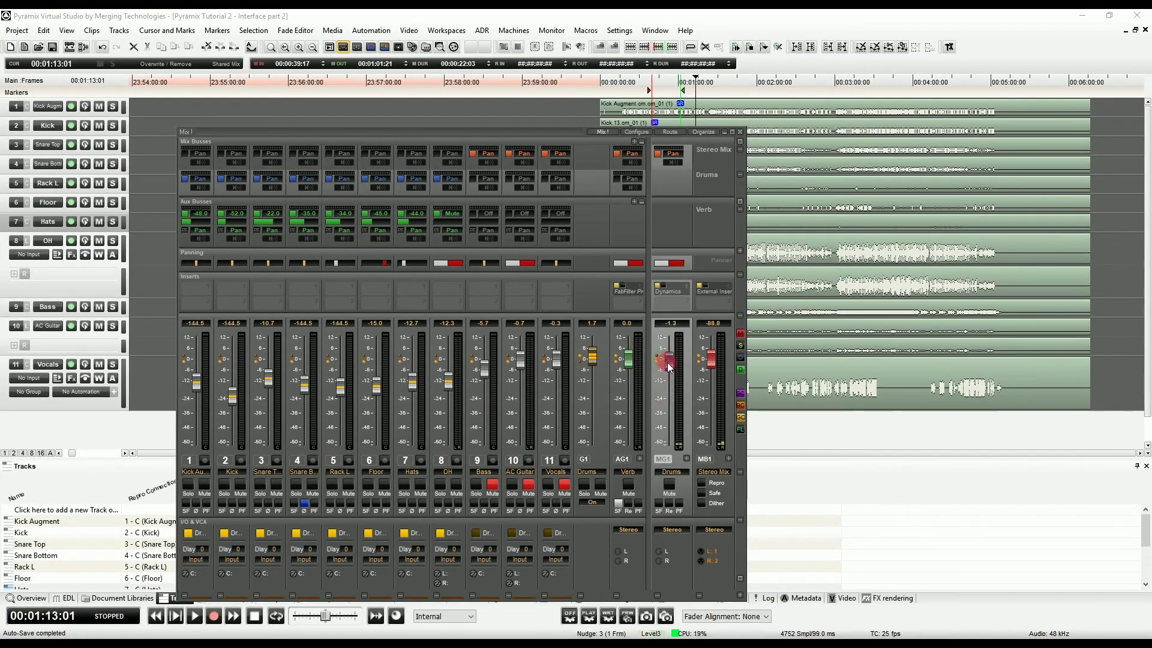
pyautogui.click(761, 247)
# - Play from about 1:53, set Drums bus to -21.5, VCA to 8.0, overheads to -11.7
pyautogui.click(749, 84)
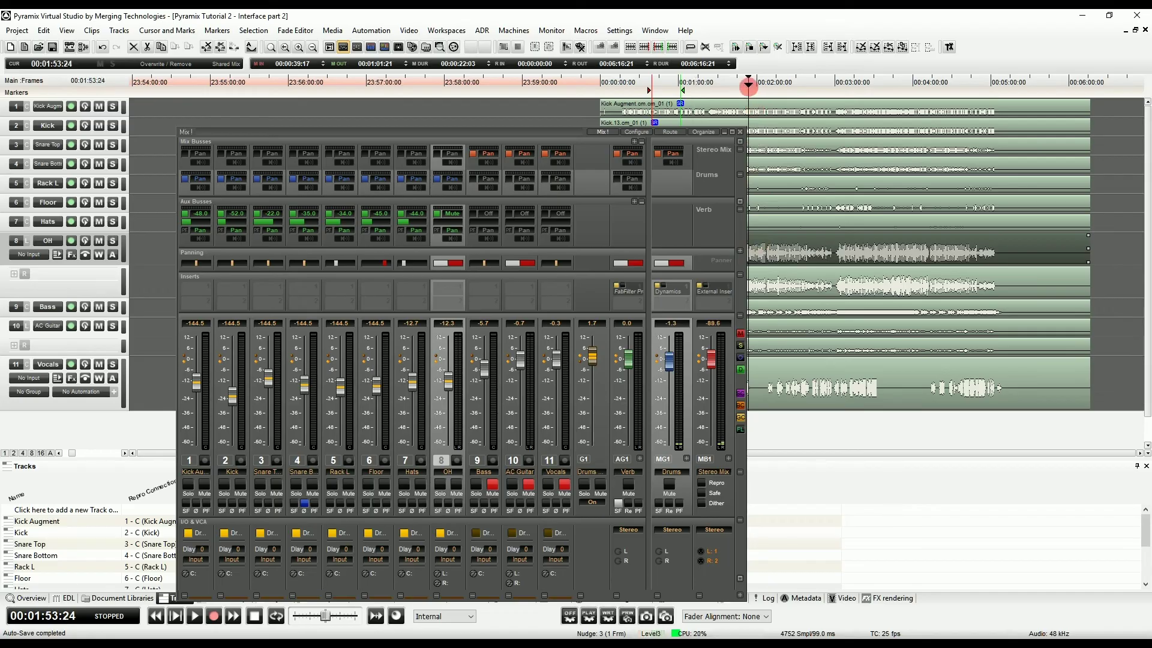
pyautogui.press('space')
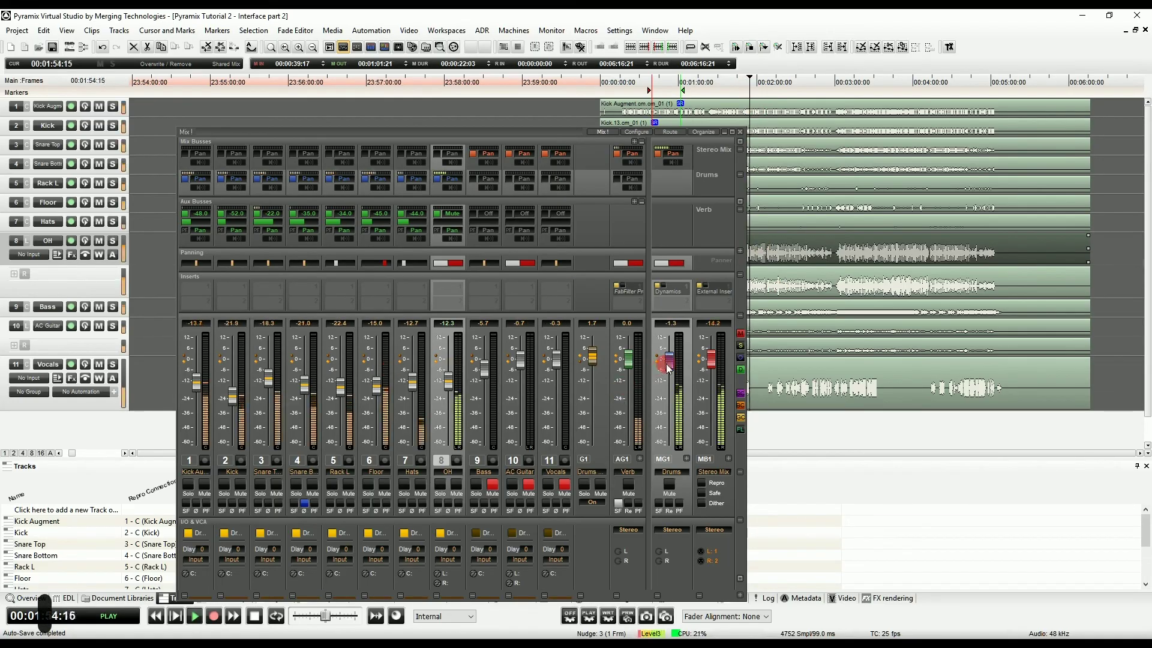
pyautogui.moveTo(669, 360)
pyautogui.mouseDown()
pyautogui.moveTo(667, 401)
pyautogui.moveTo(667, 374)
pyautogui.mouseUp()
pyautogui.moveTo(592, 358); pyautogui.dragTo(593, 353)
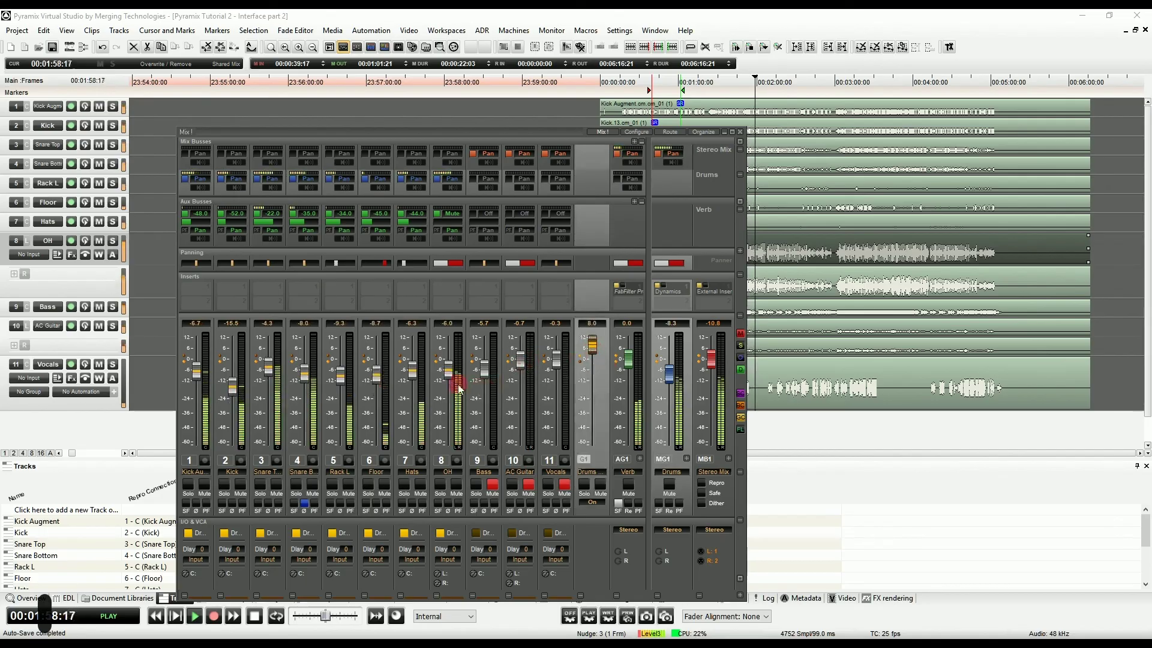
pyautogui.moveTo(448, 369)
pyautogui.mouseDown()
pyautogui.moveTo(447, 384)
pyautogui.moveTo(447, 372)
pyautogui.mouseUp()
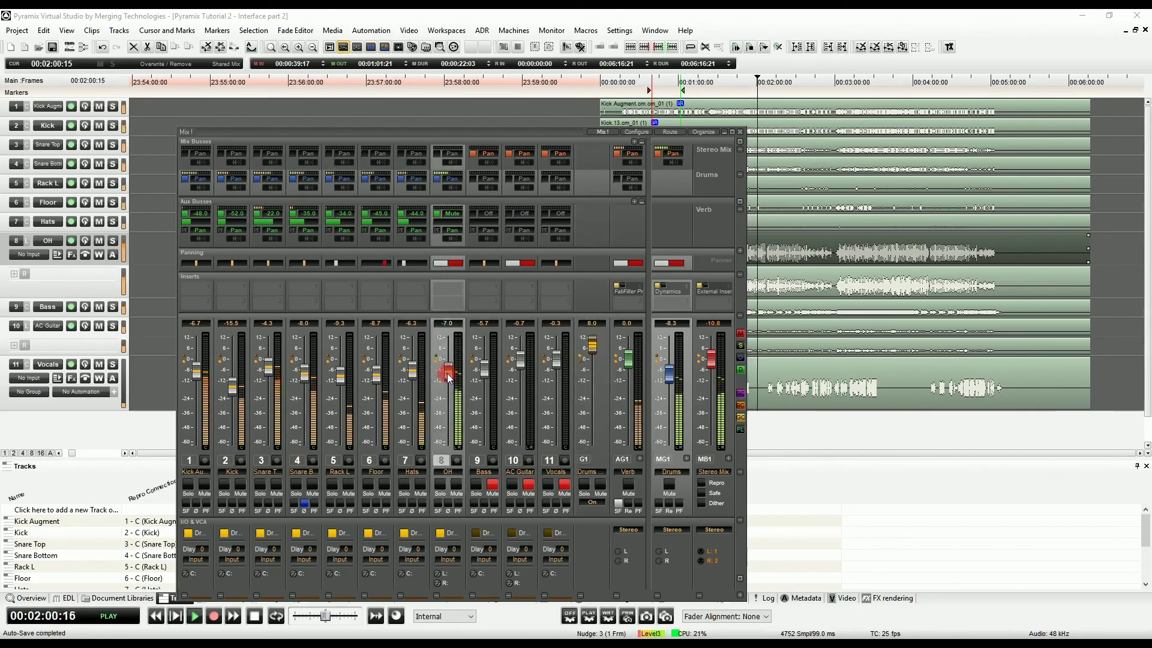